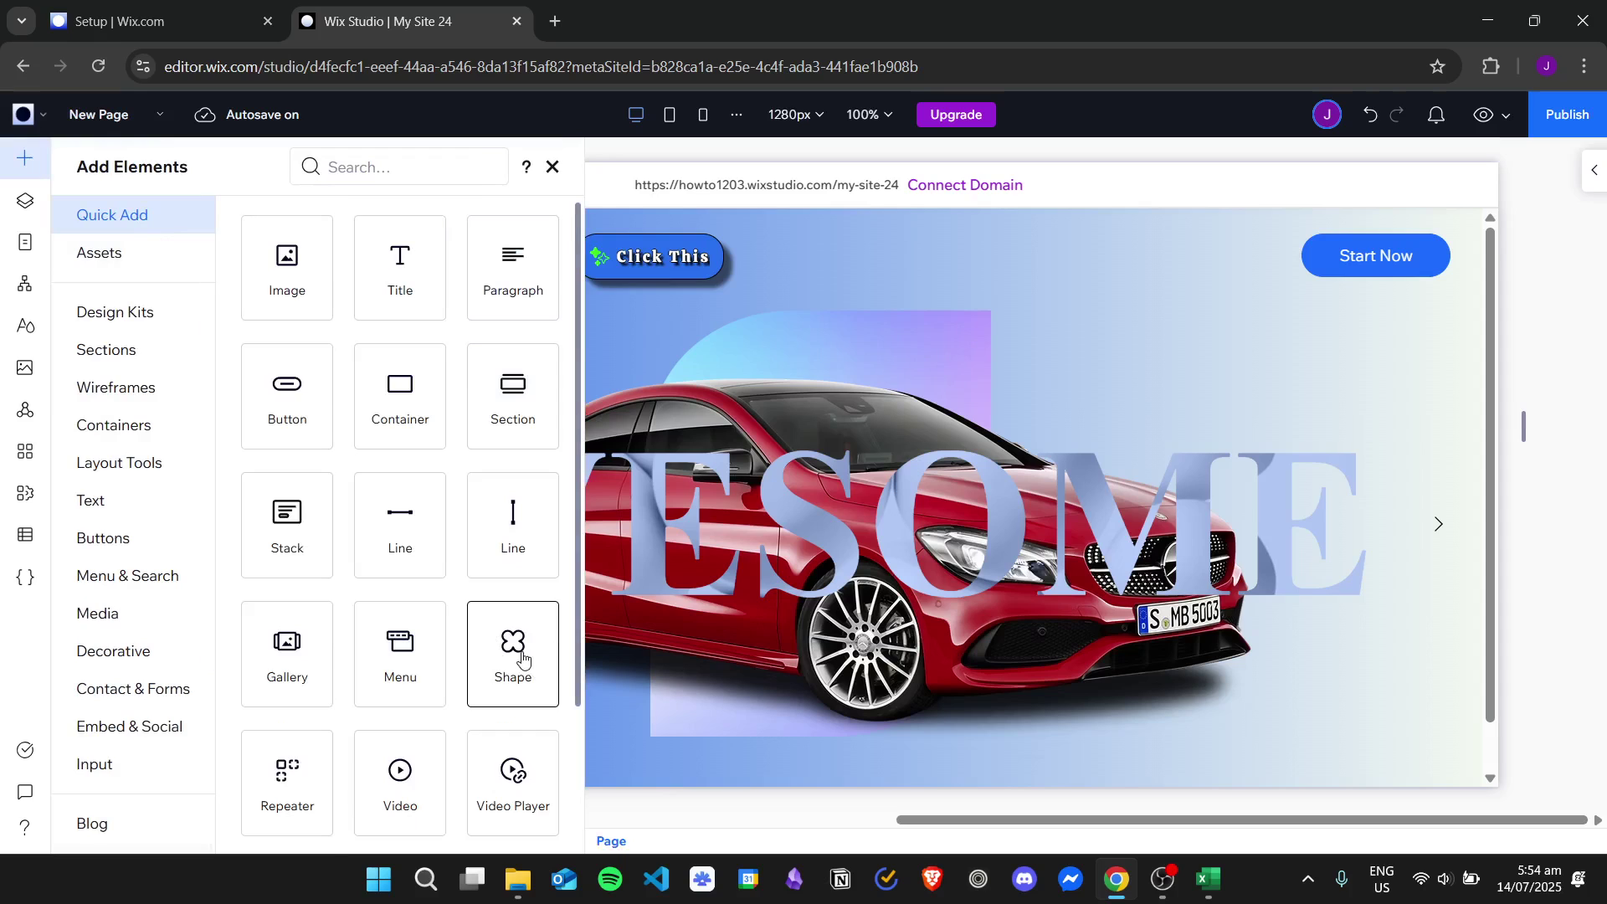
Add a basic shape to the page and place it in the header between the Click This and Start Now buttons
click(523, 659)
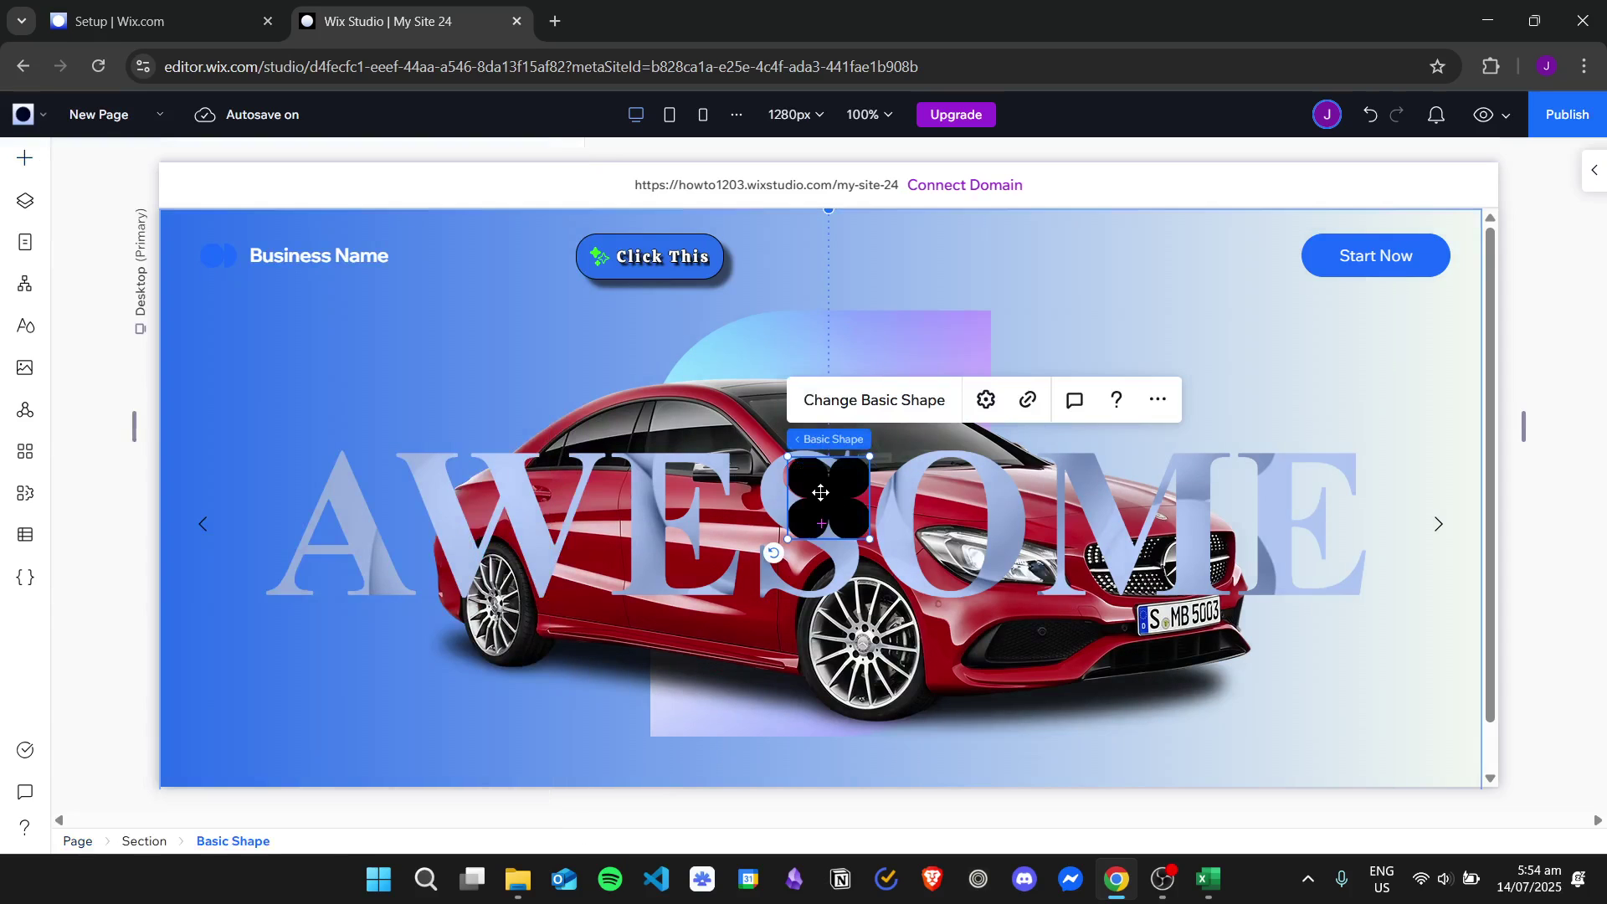
drag(871, 348, 896, 276)
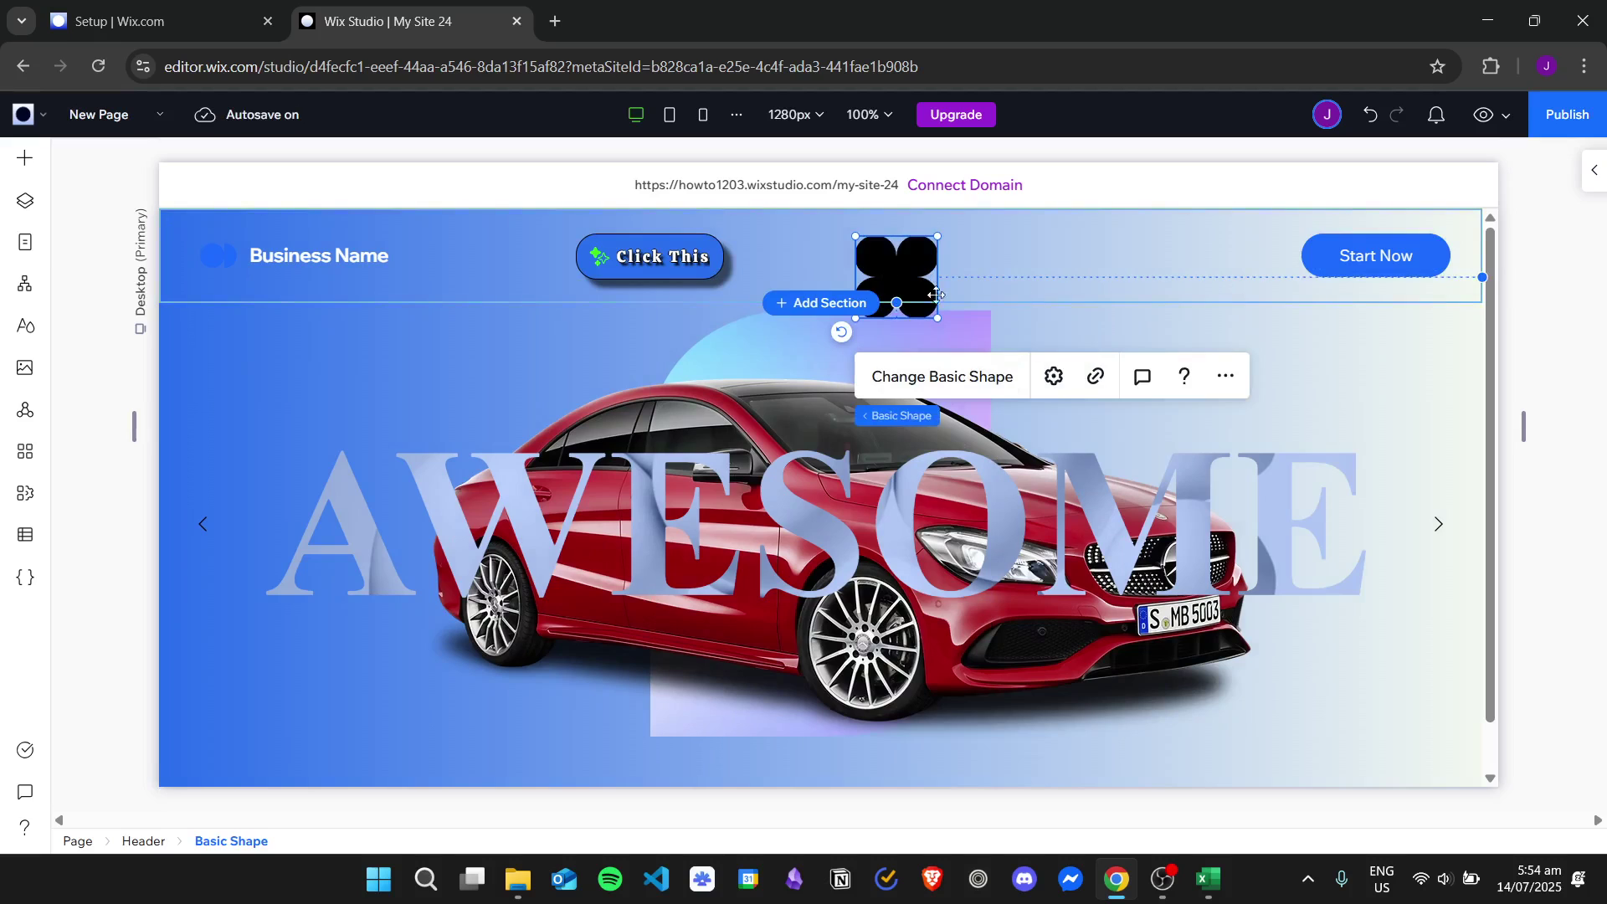
Replace the header shape with the water drop vector from Basic Shapes and reposition it to fit inside the header
click(960, 378)
scroll(1088, 456, down, 10)
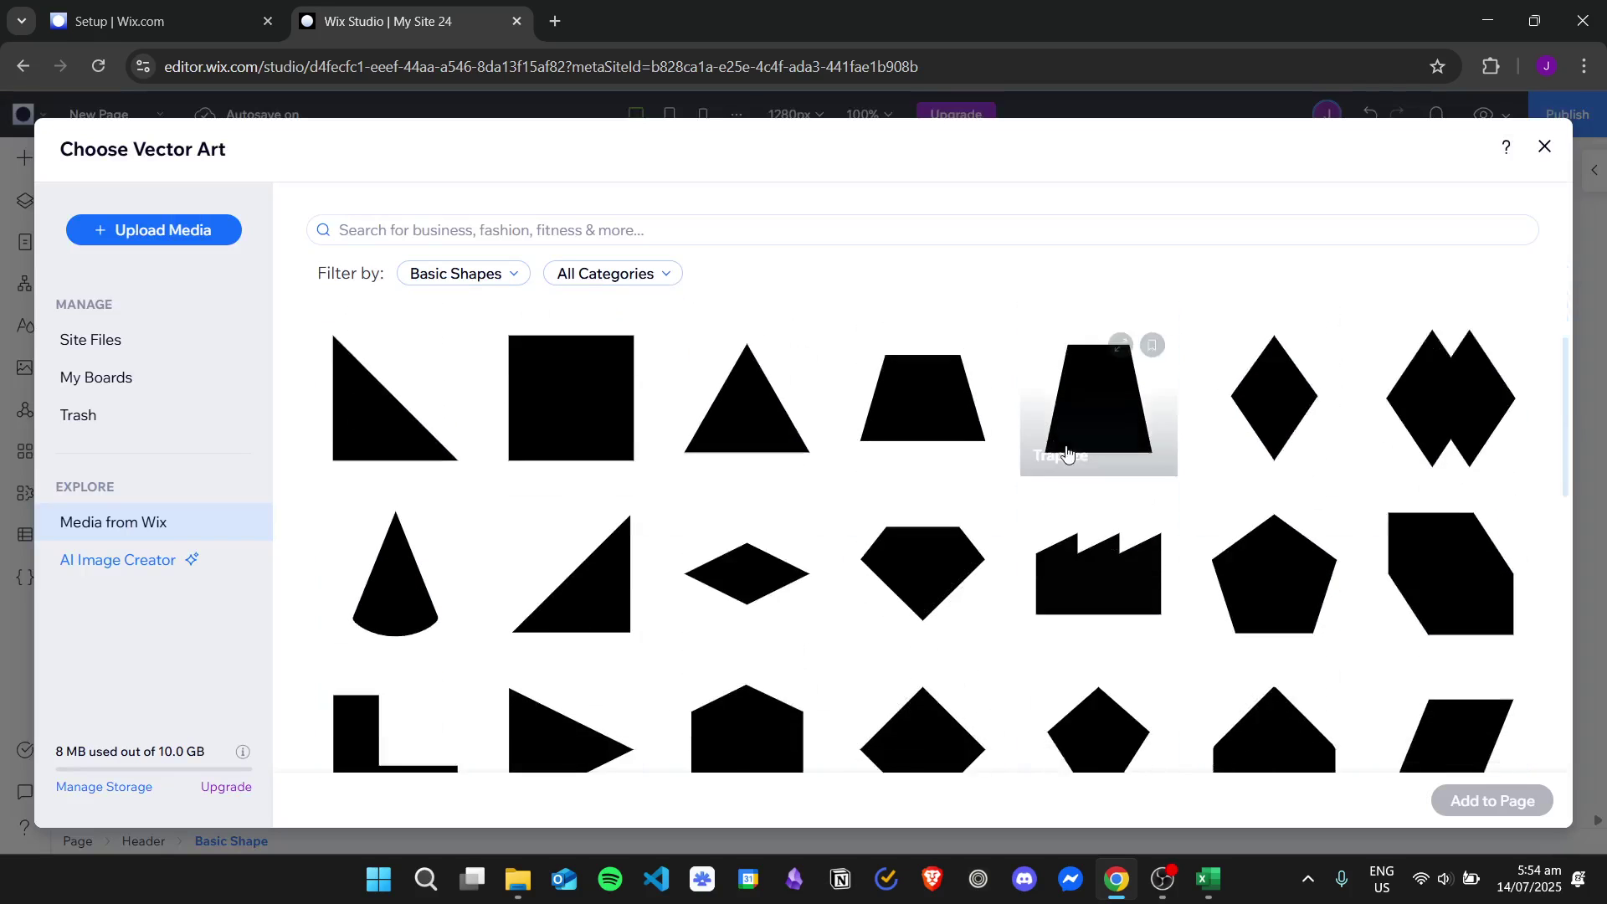
scroll(1048, 454, down, 1)
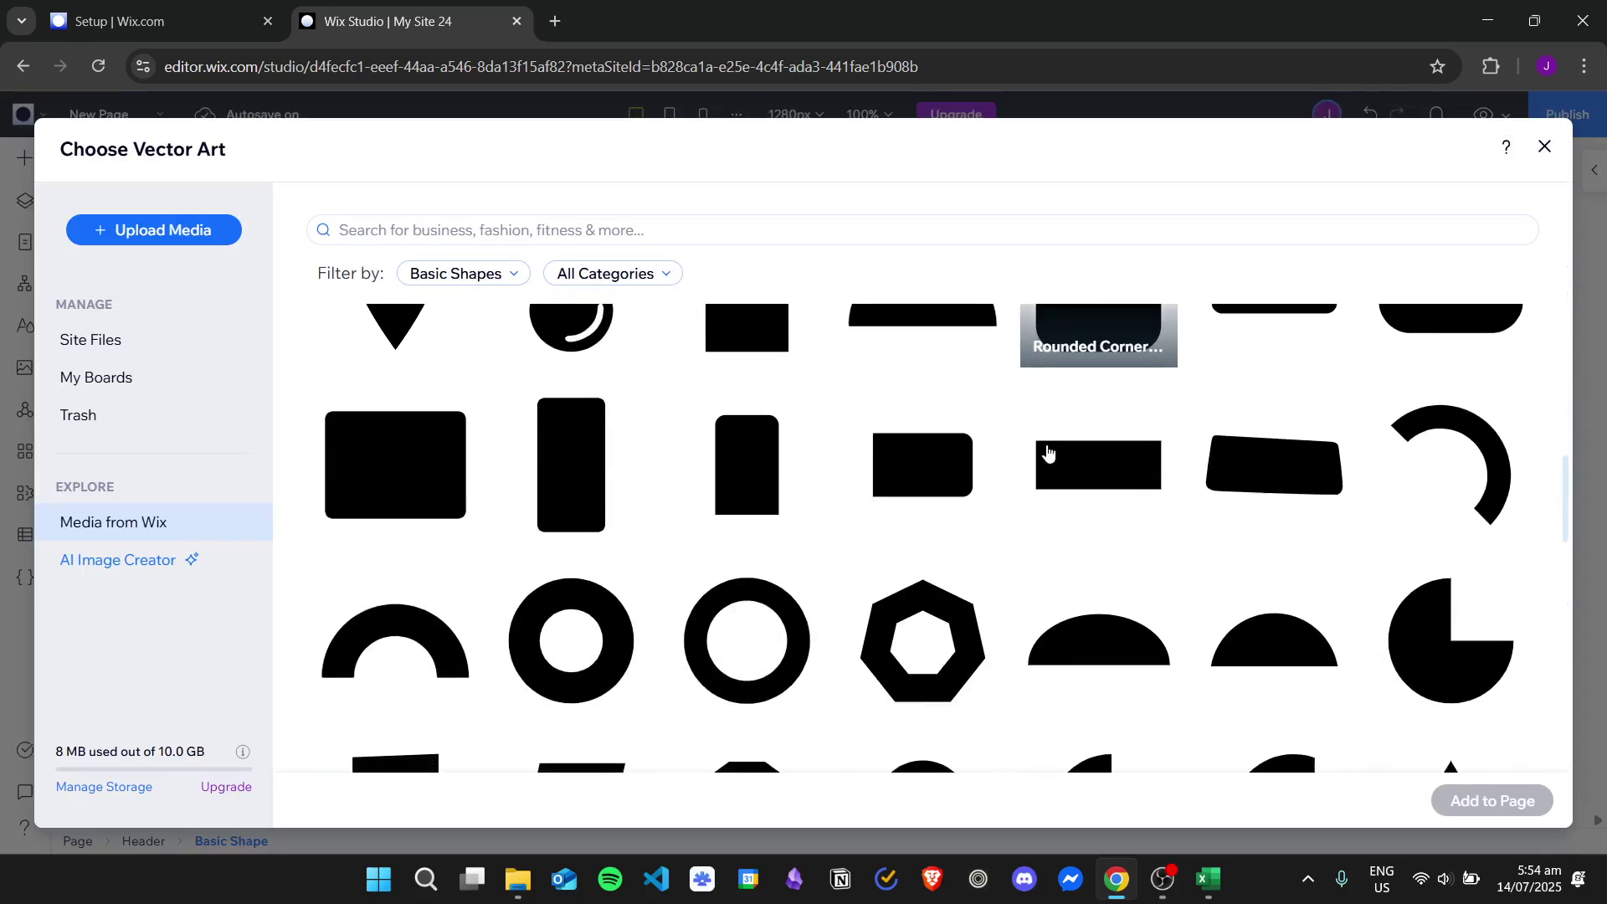
scroll(1042, 423, up, 2)
scroll(768, 514, up, 1)
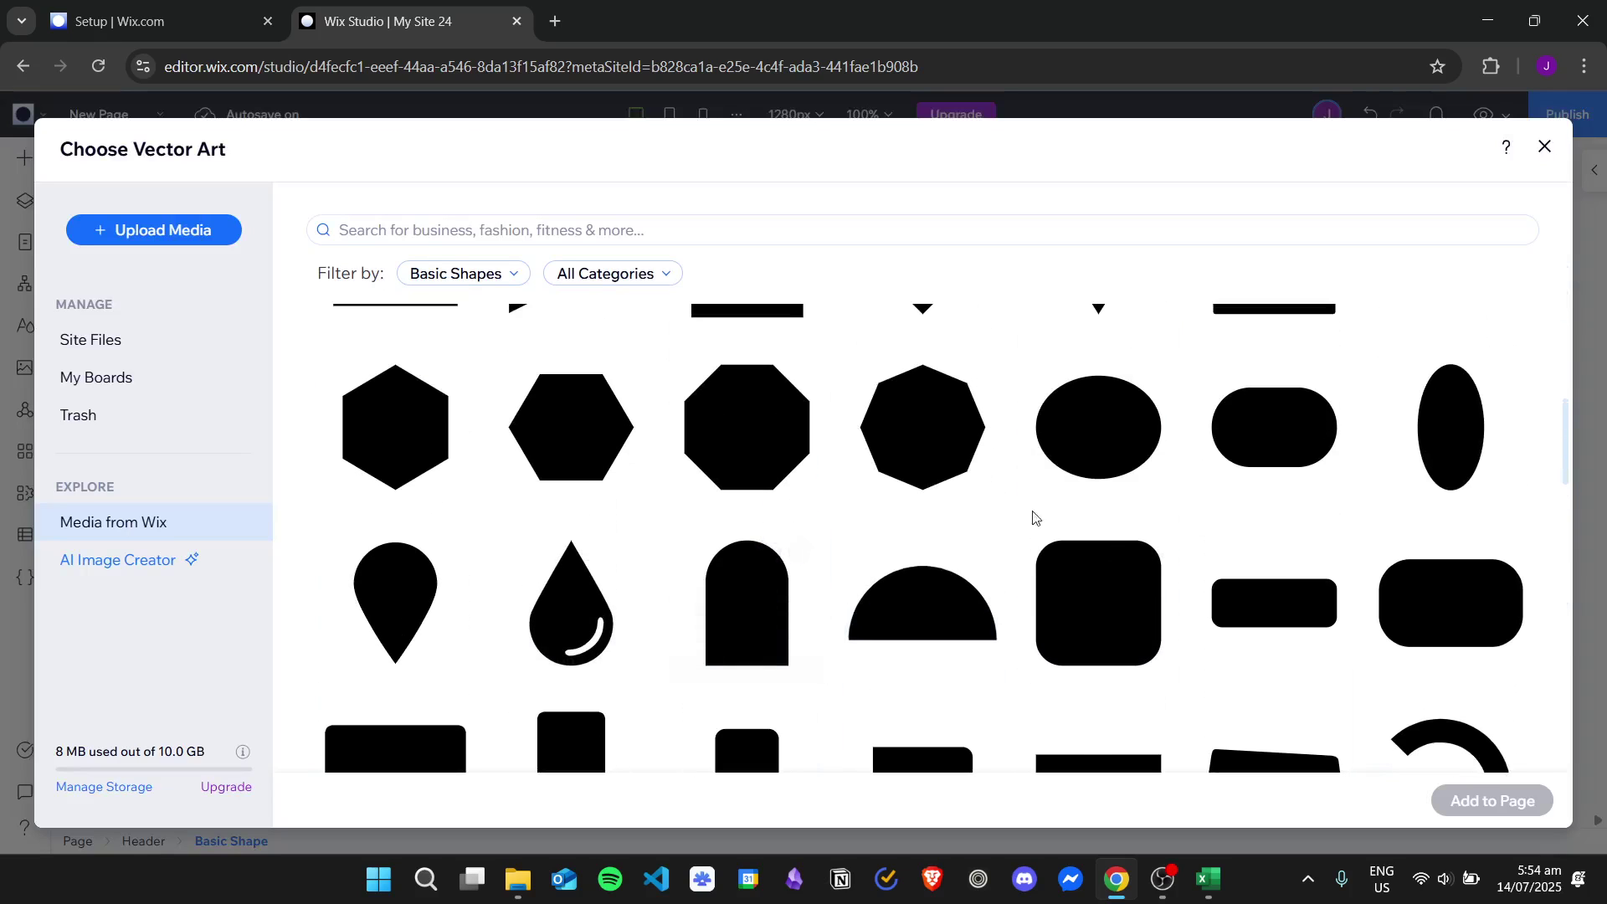
click(594, 610)
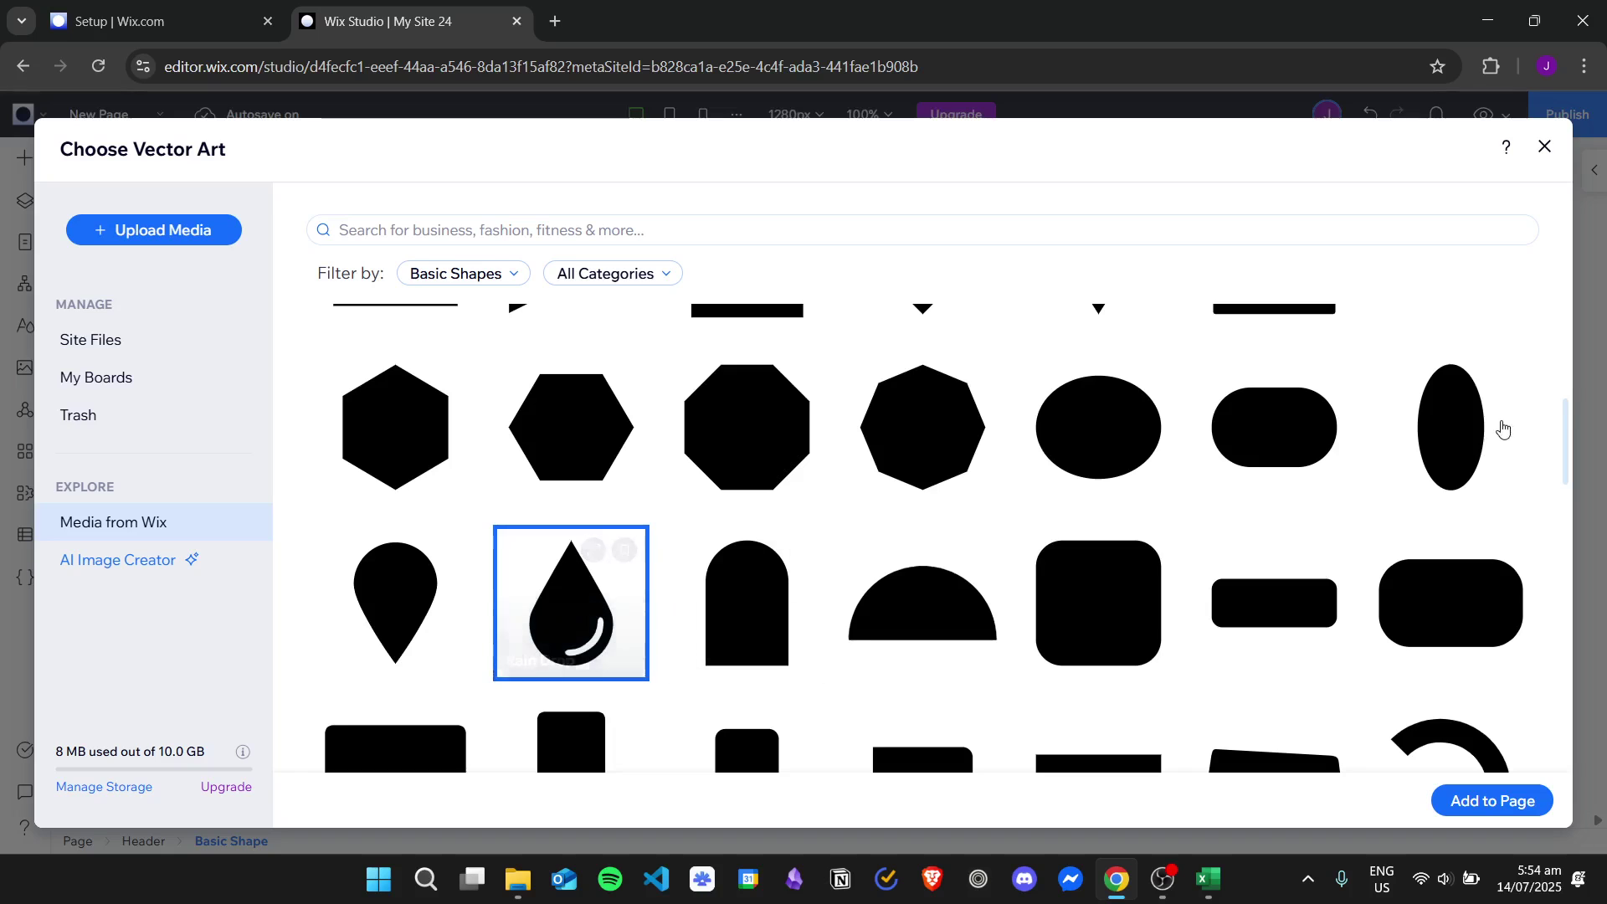
click(1492, 801)
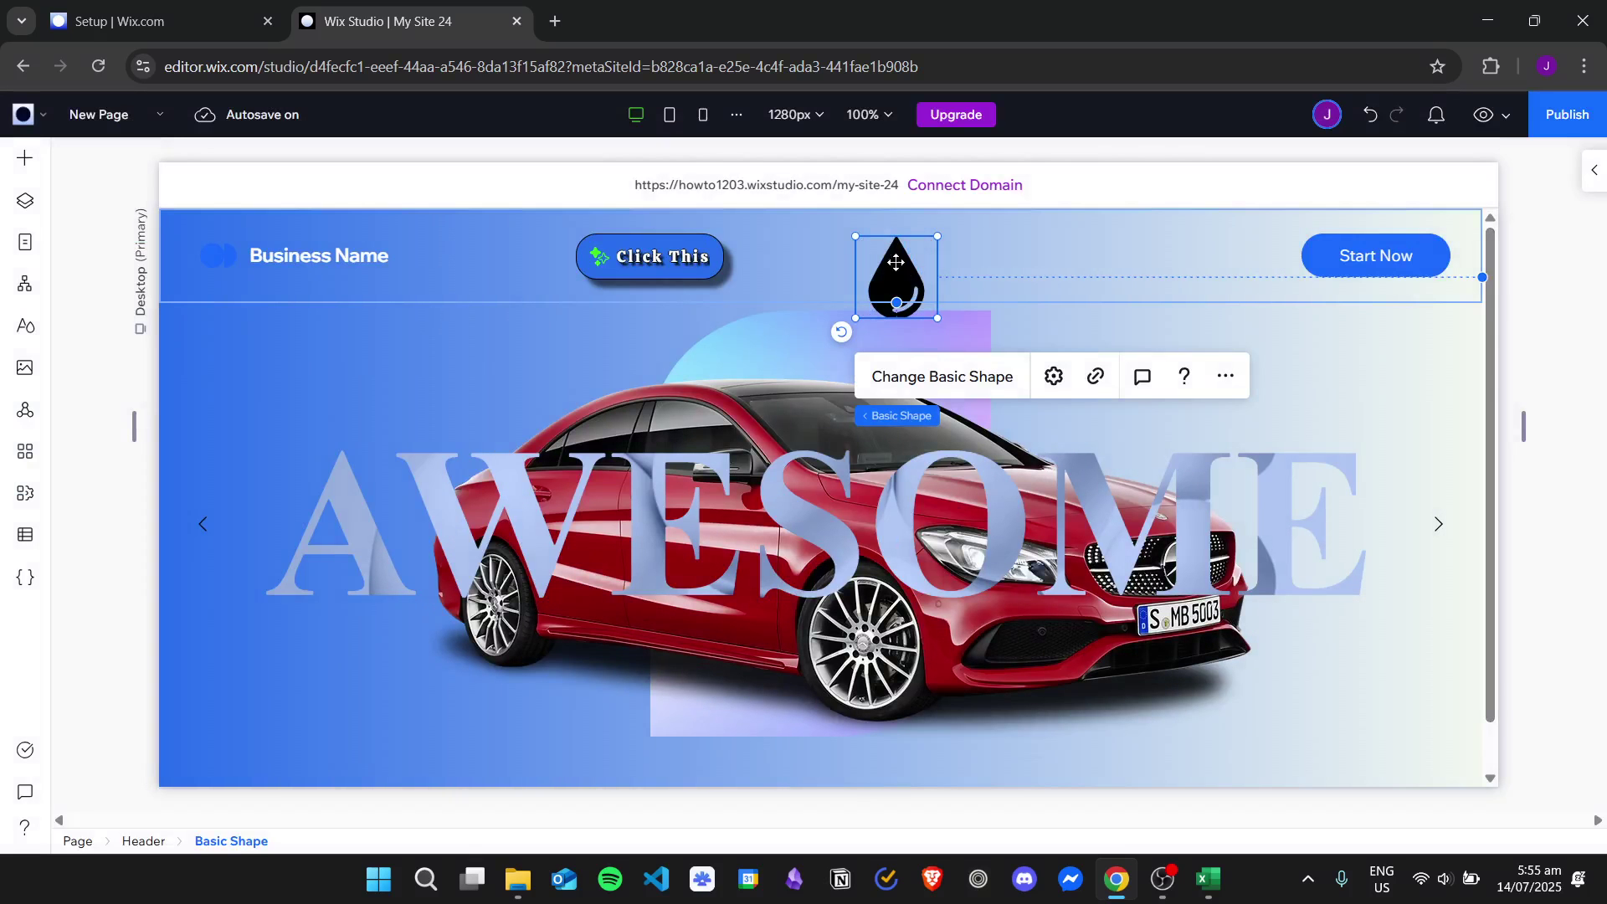
drag(896, 261, 876, 242)
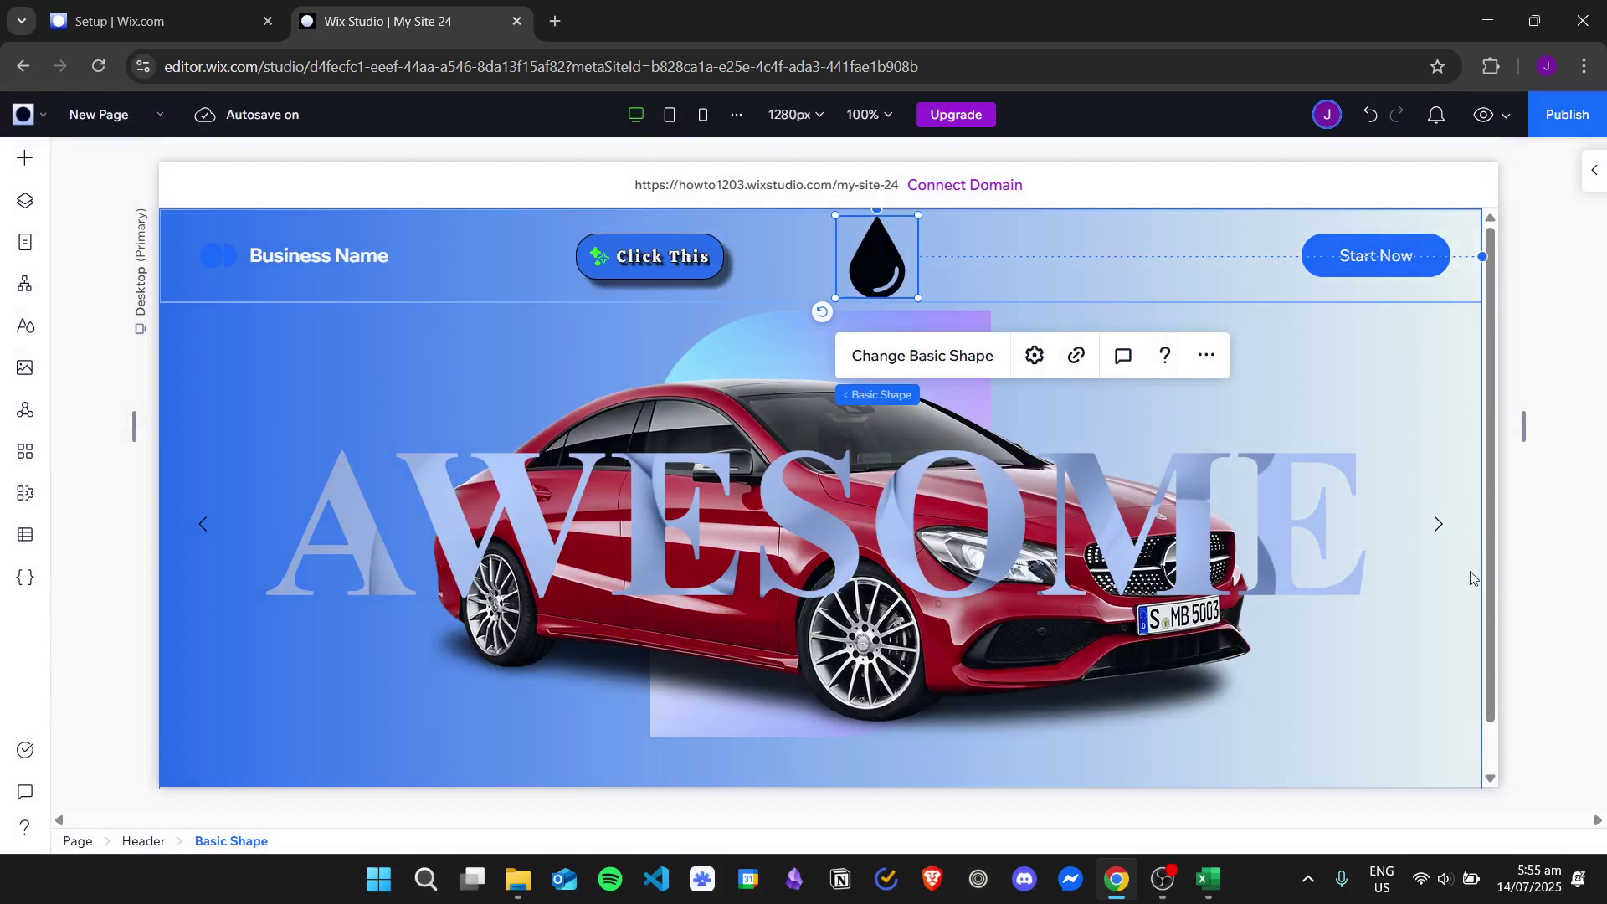
Review the link types offered in the drop shape's settings, from Page to Lightbox, and leave the link set to None
click(1036, 360)
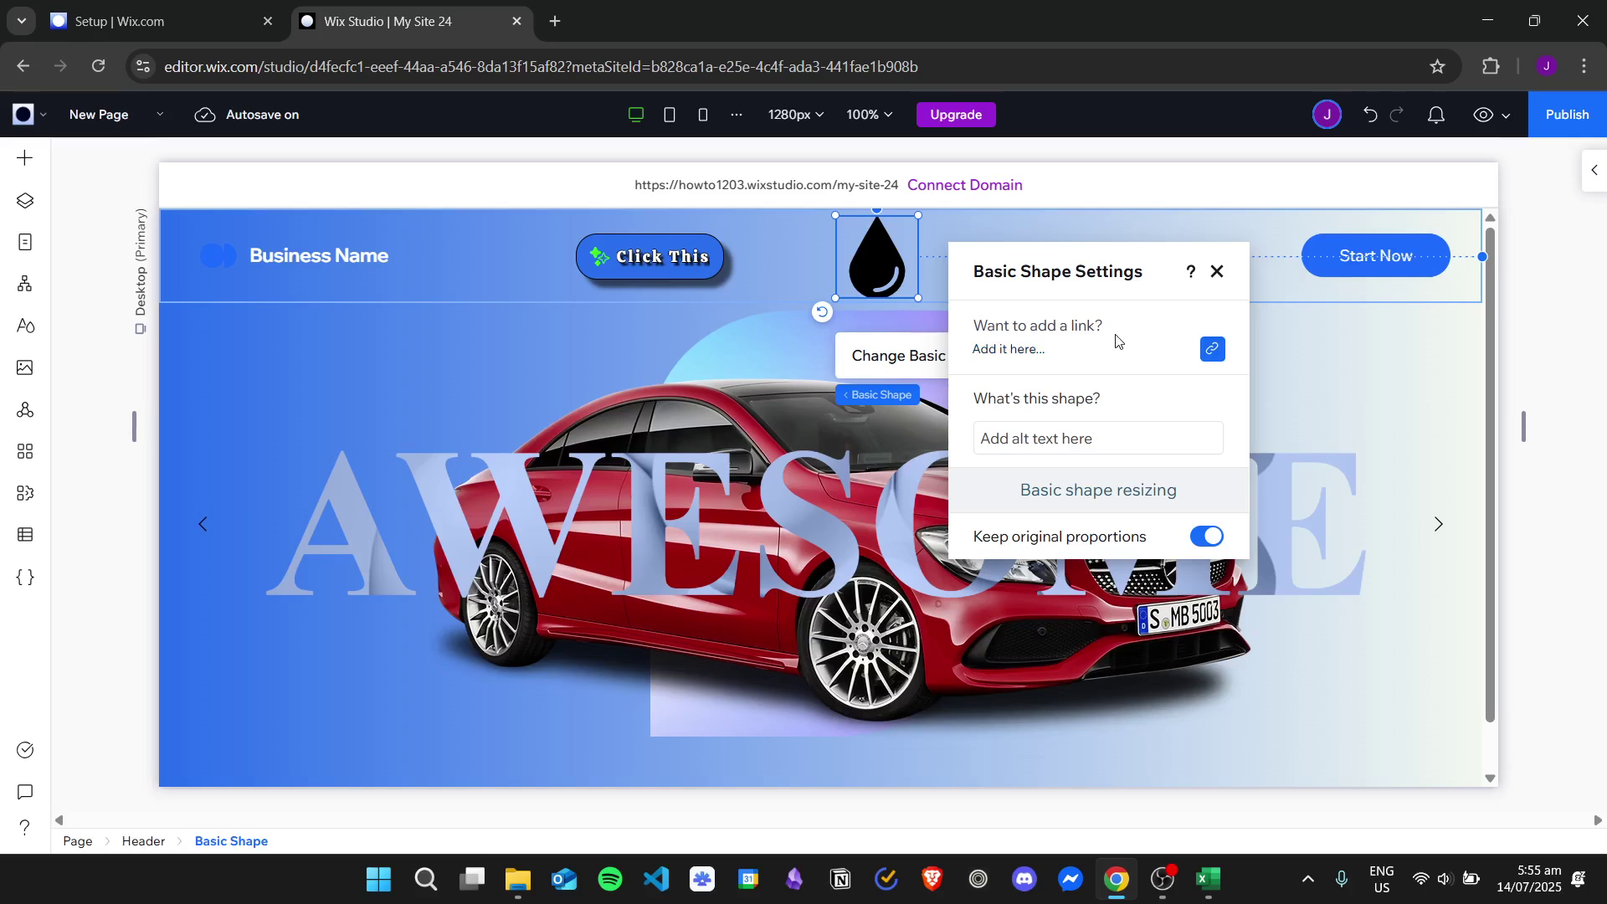
click(1025, 355)
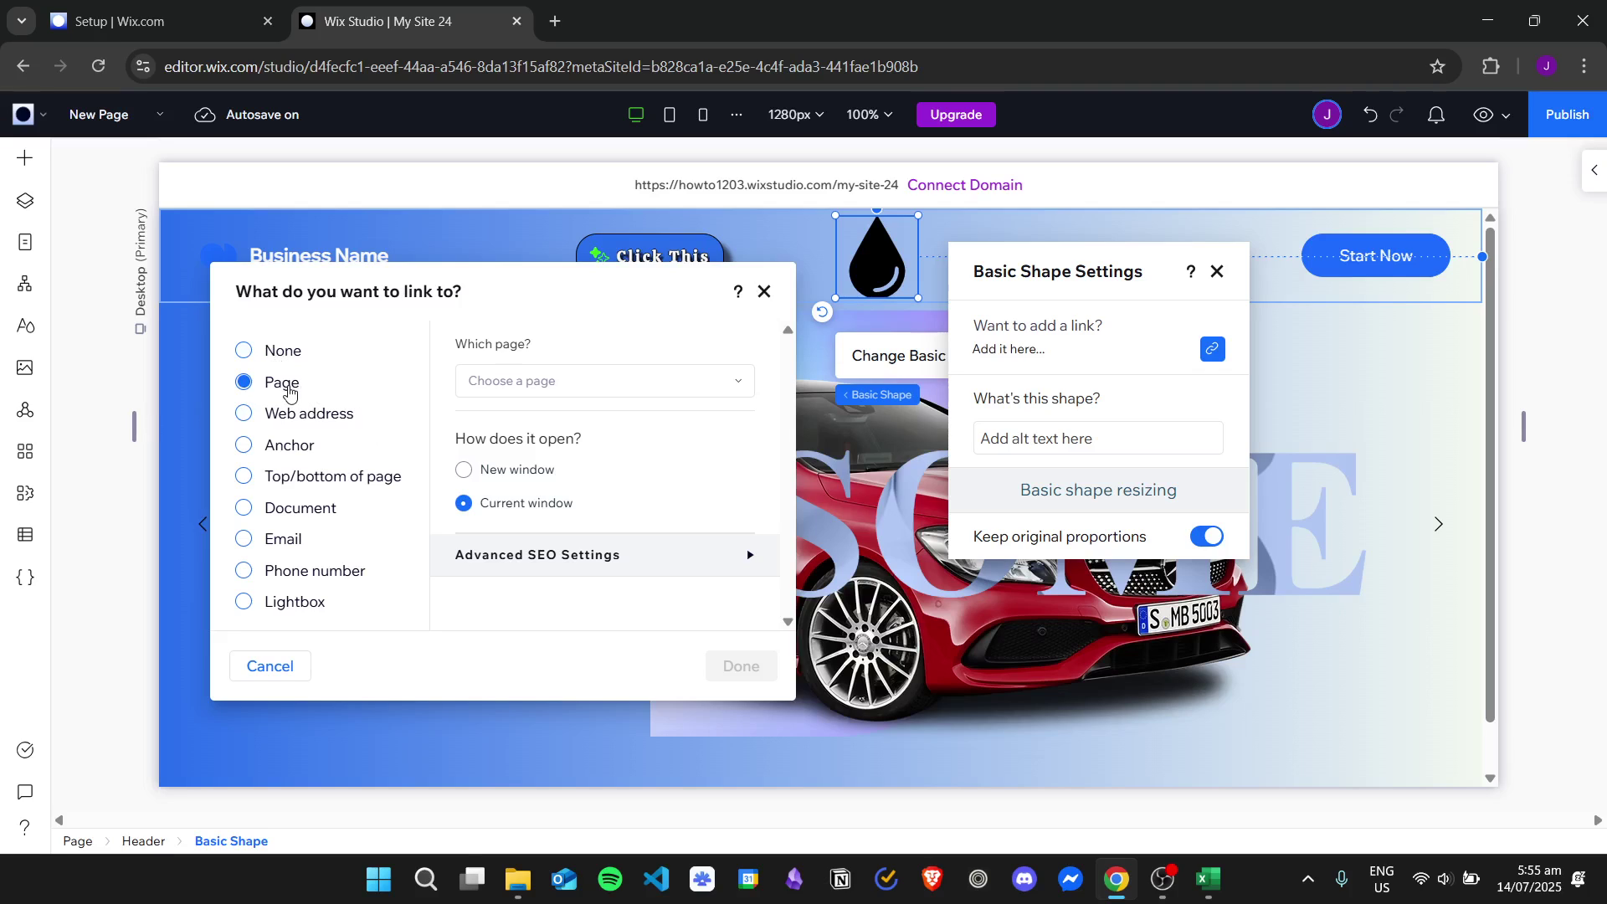
click(339, 415)
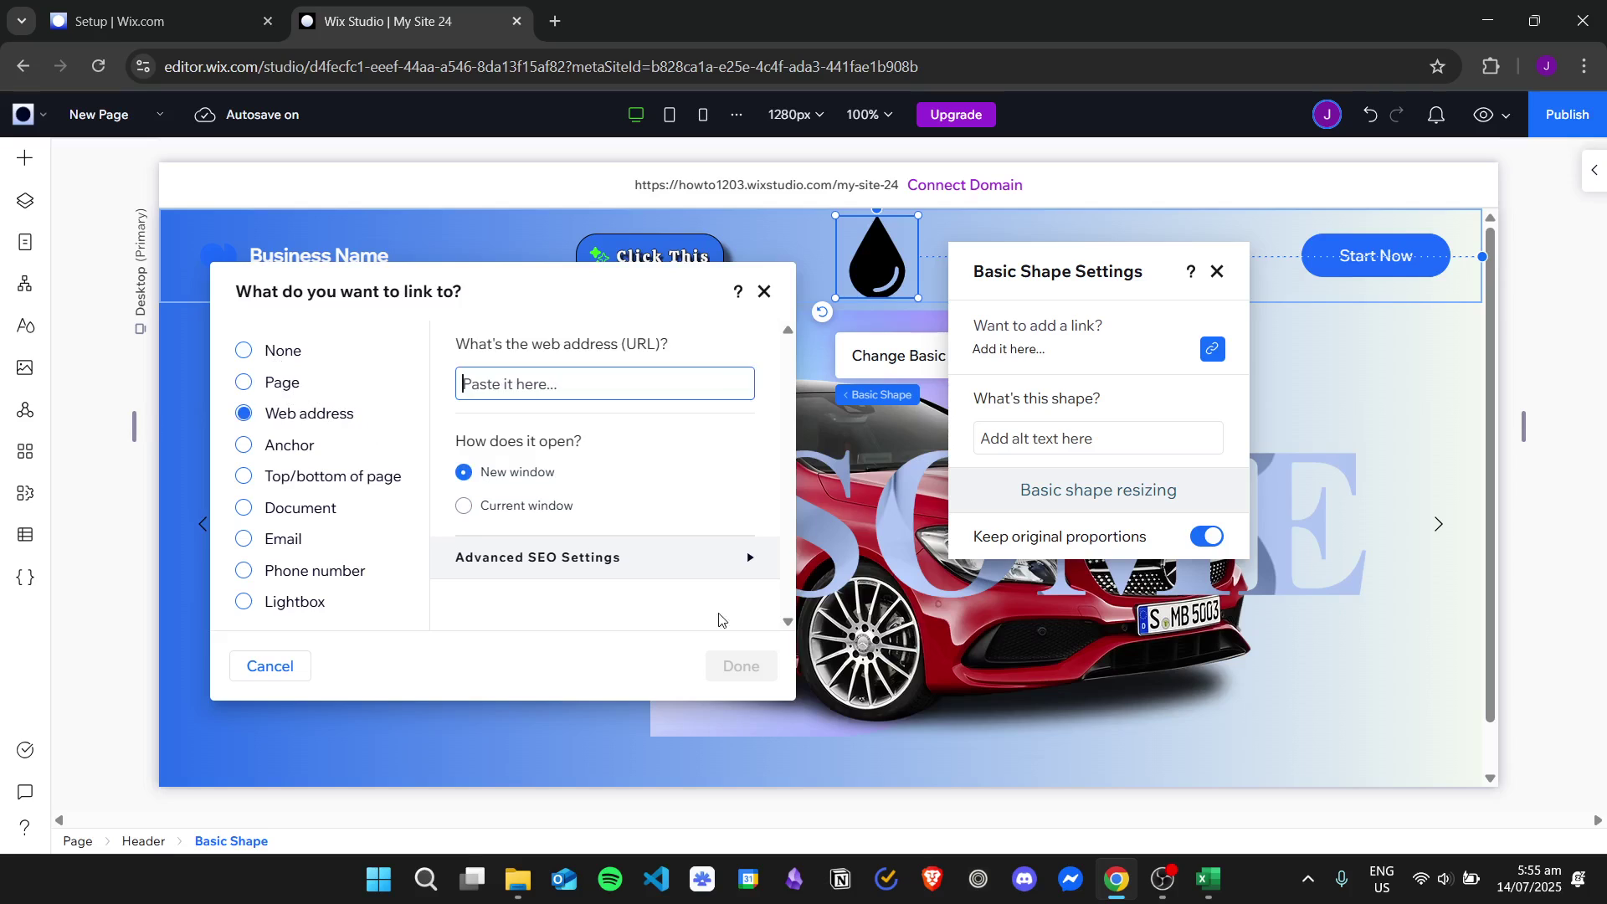
click(306, 452)
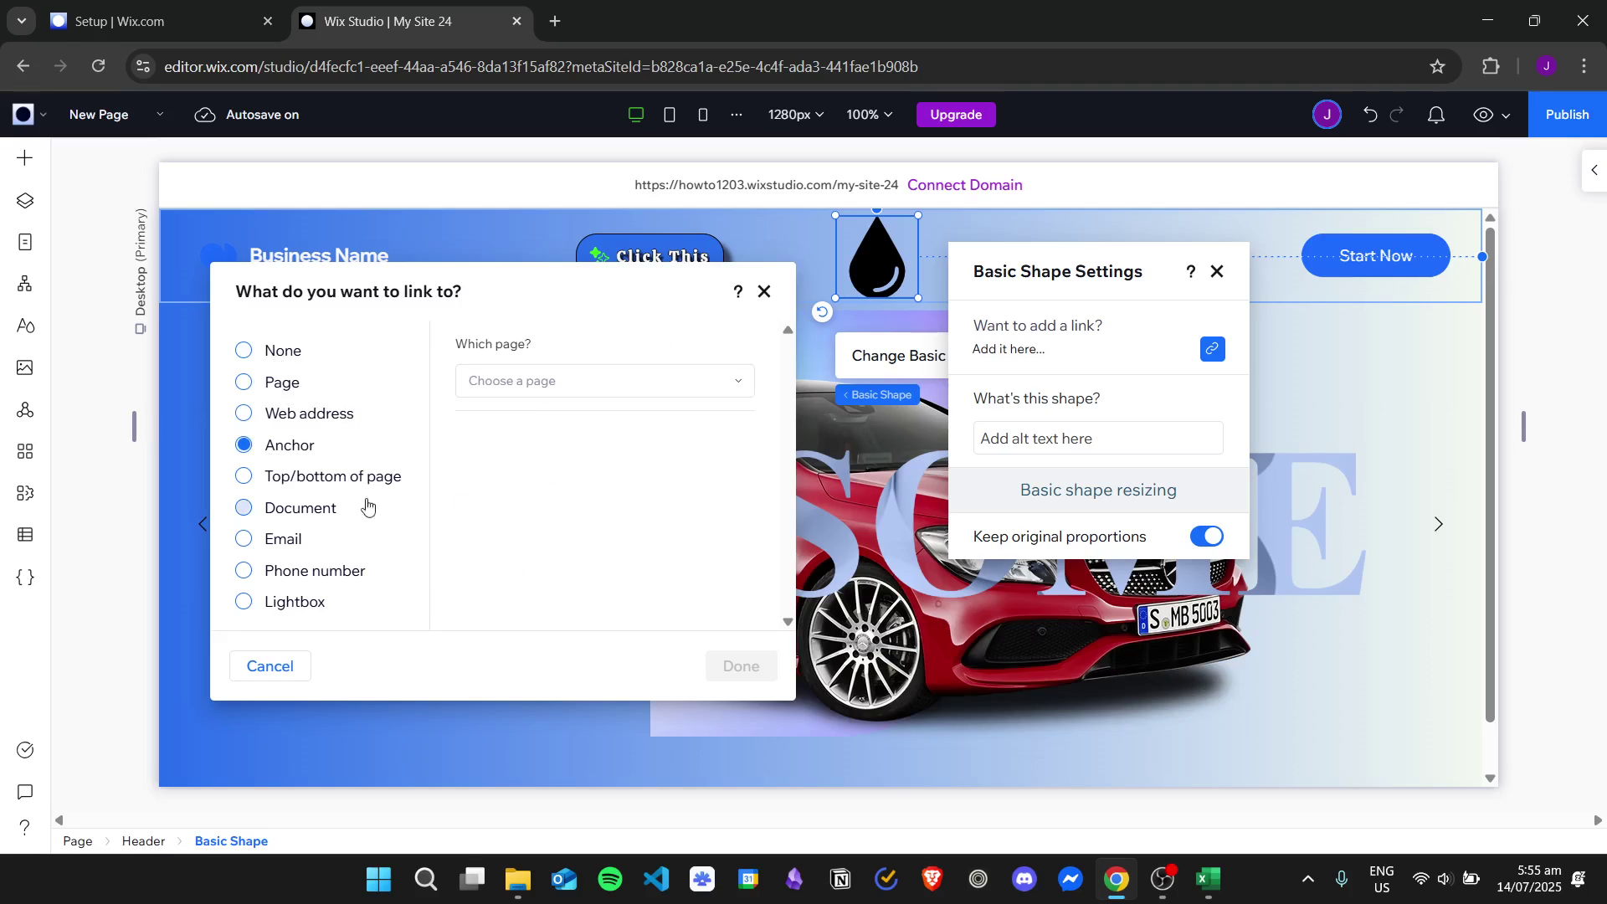
click(334, 479)
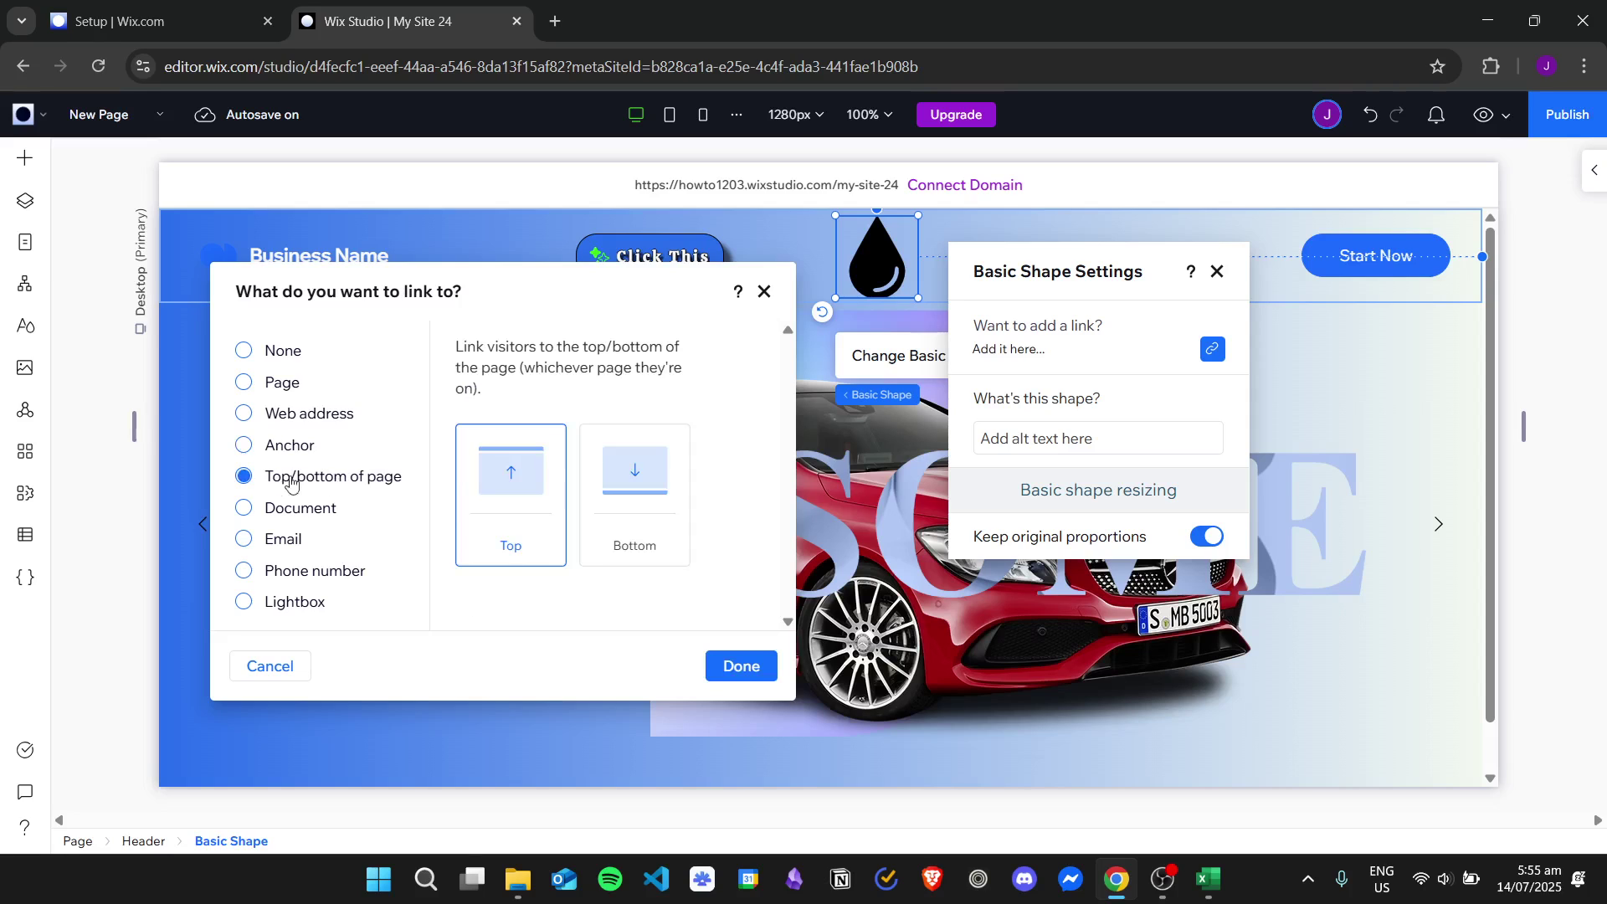
click(321, 517)
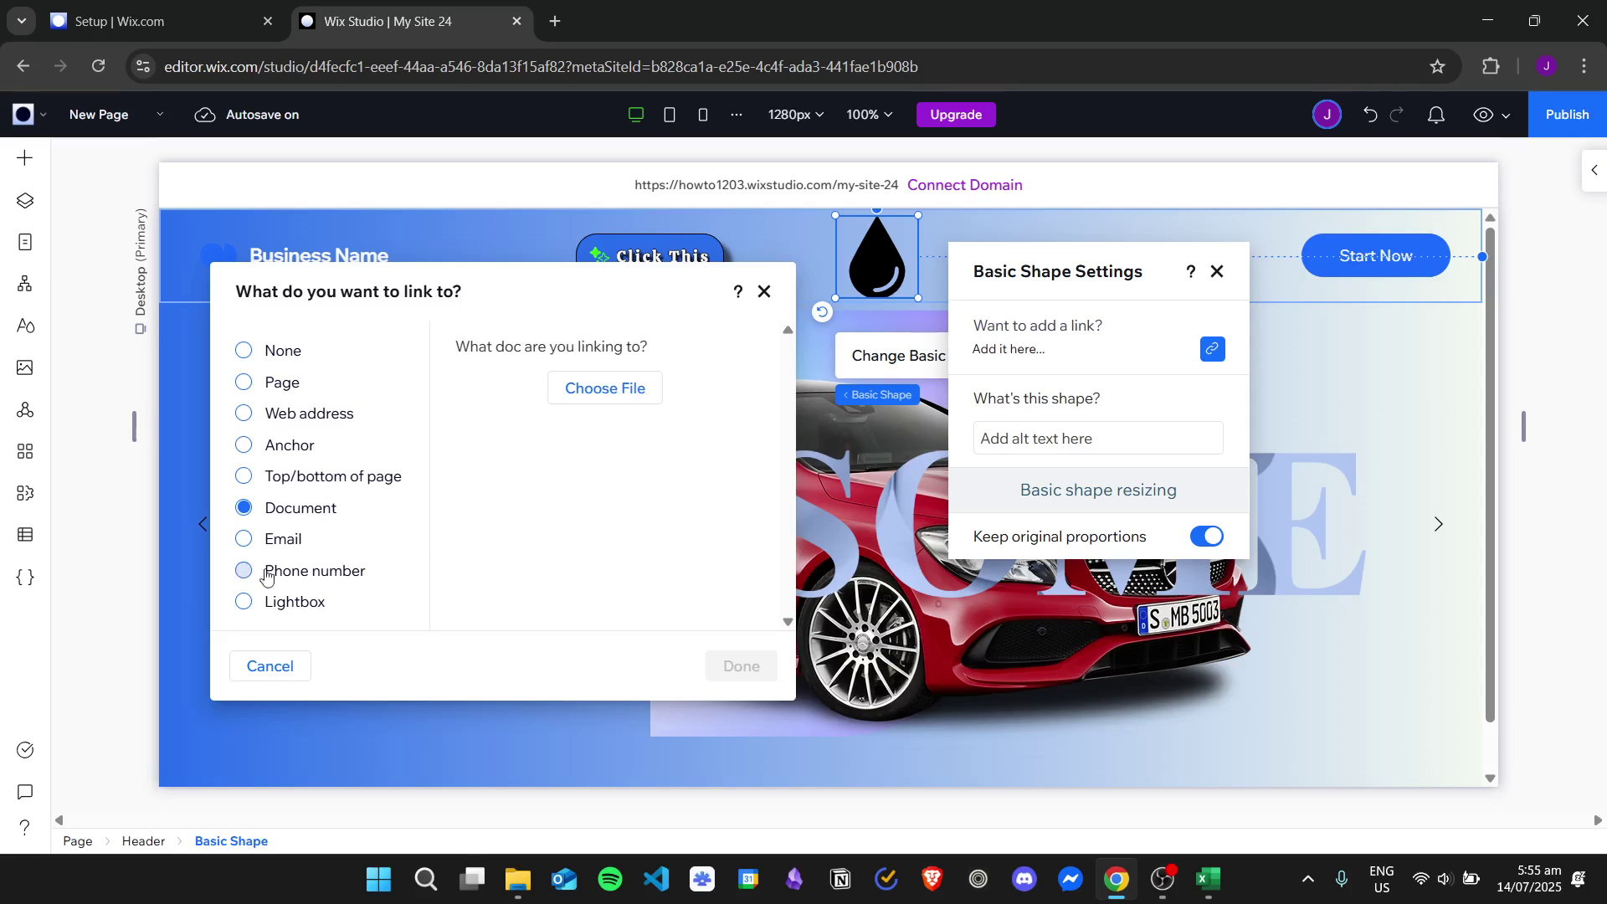
click(301, 551)
click(328, 576)
click(312, 598)
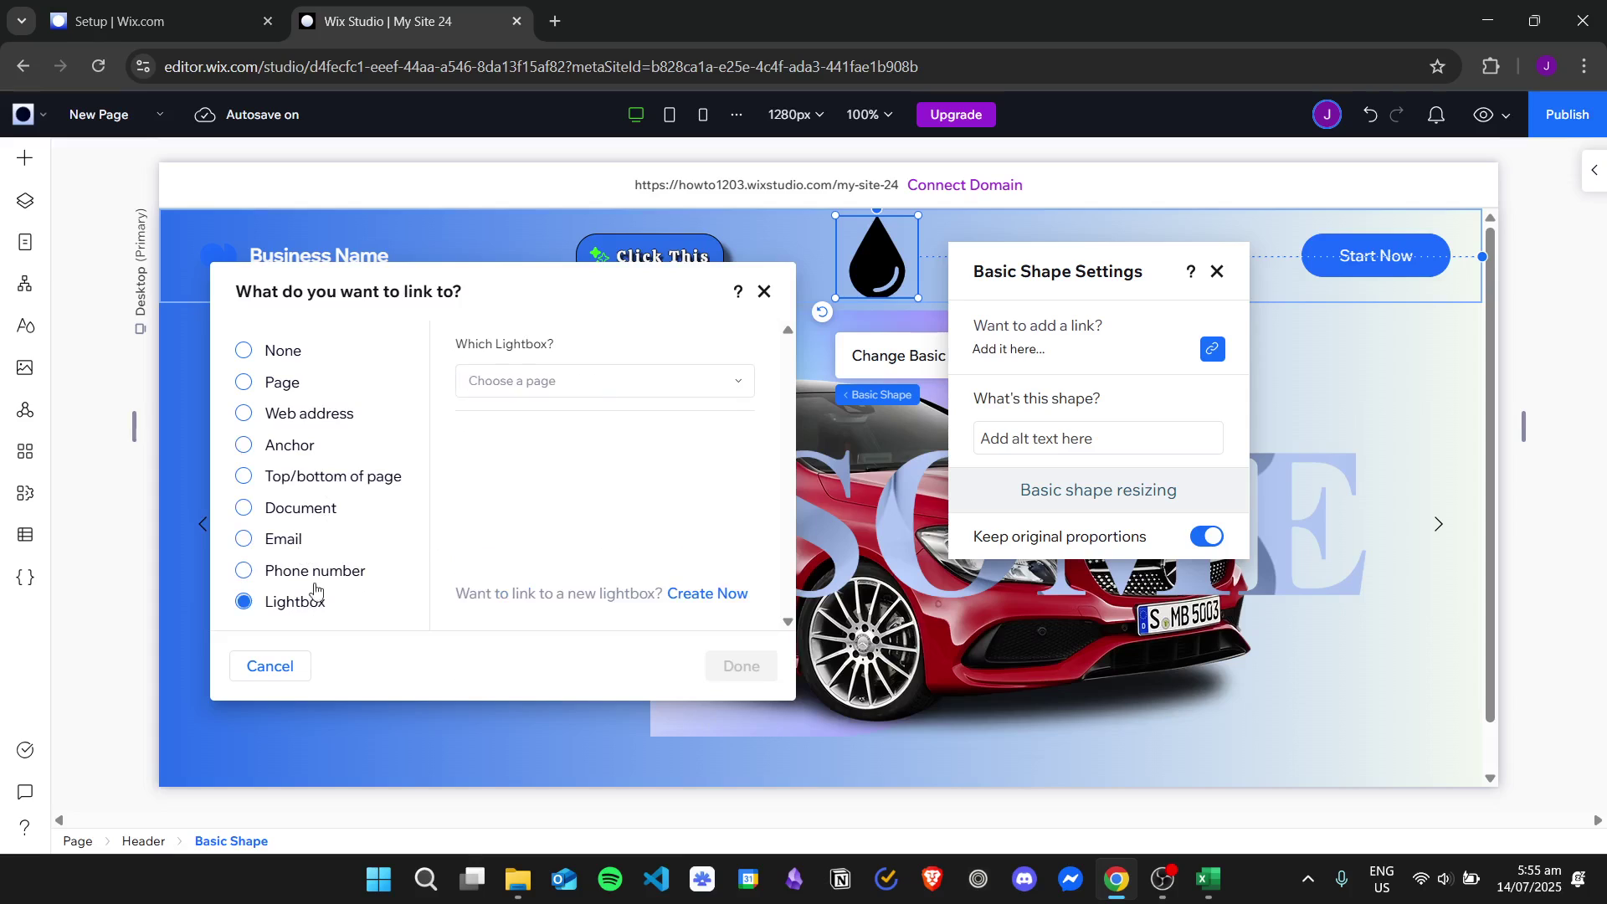
click(281, 384)
click(314, 350)
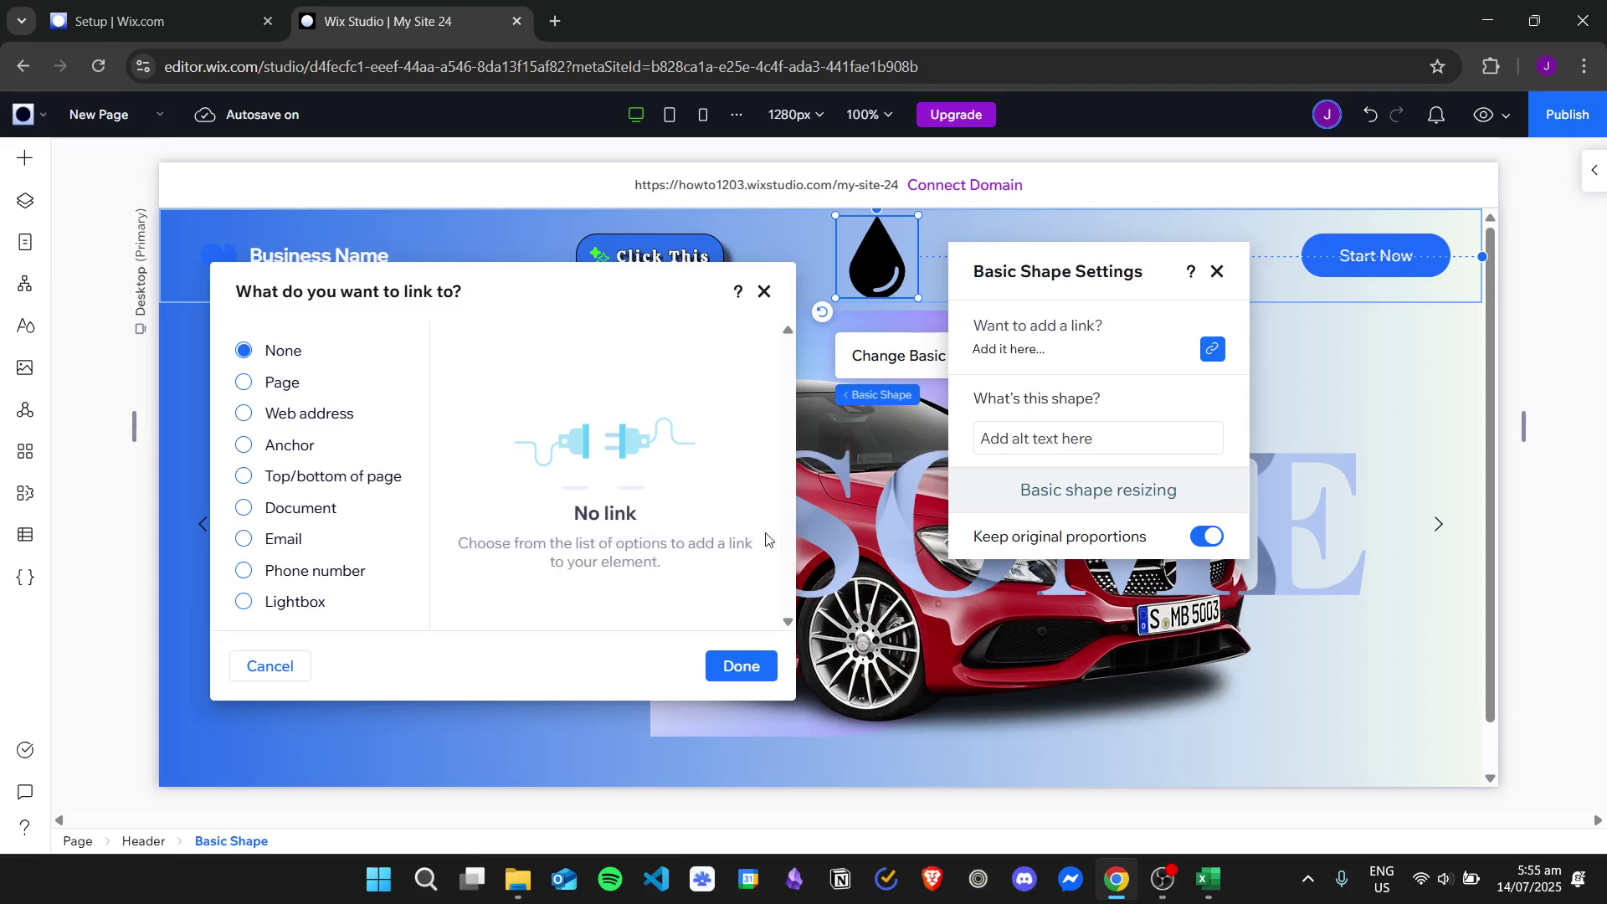
click(742, 666)
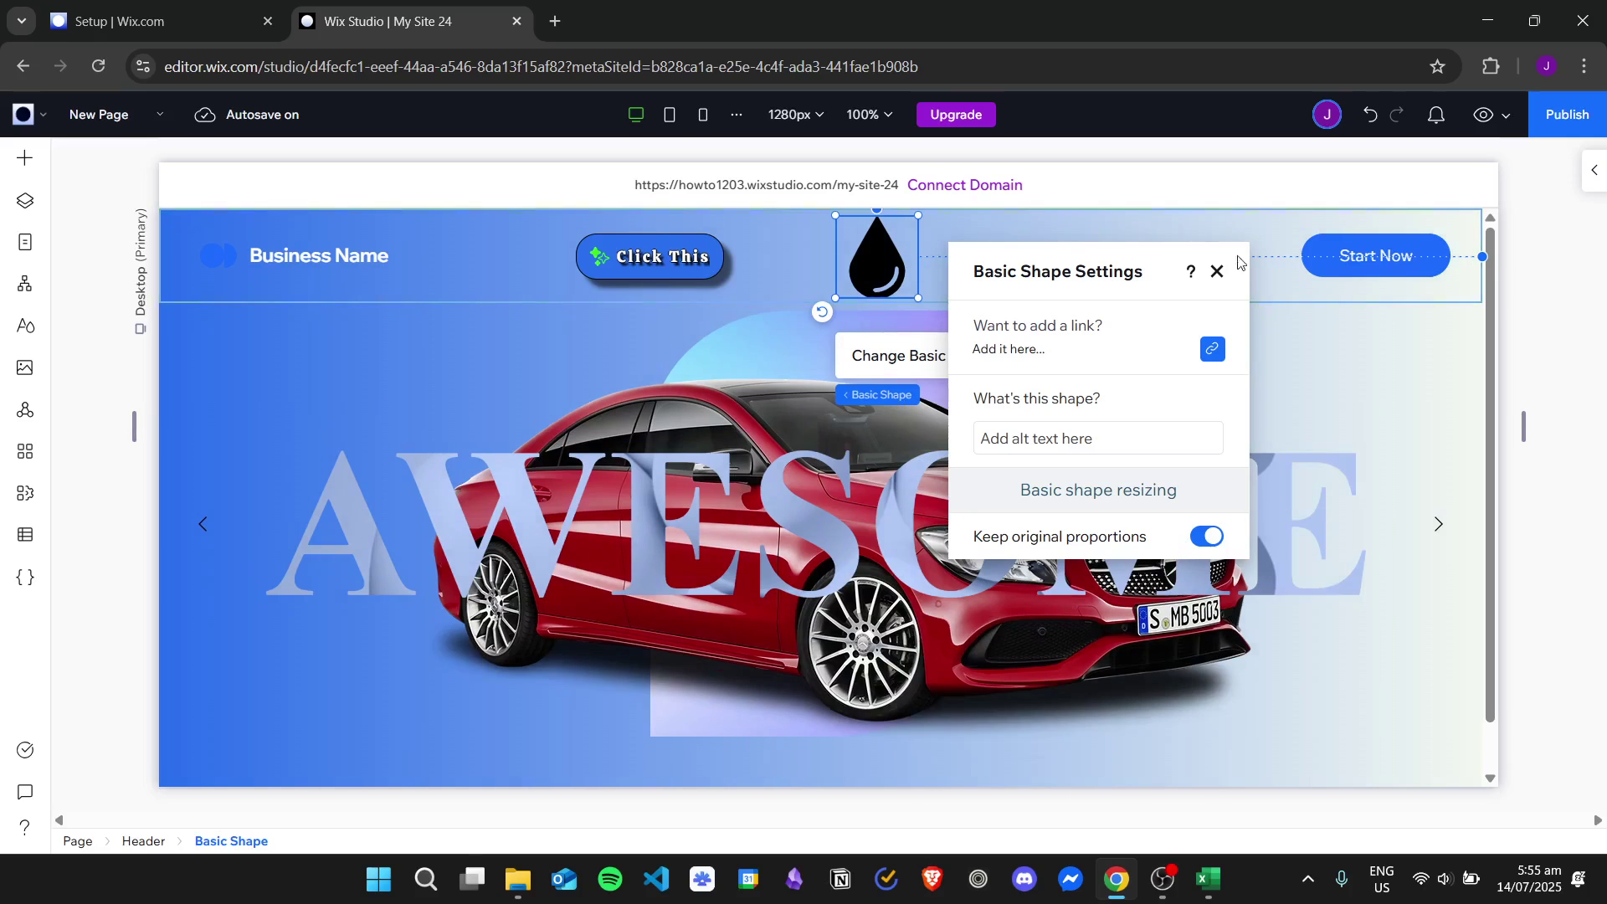
click(1217, 273)
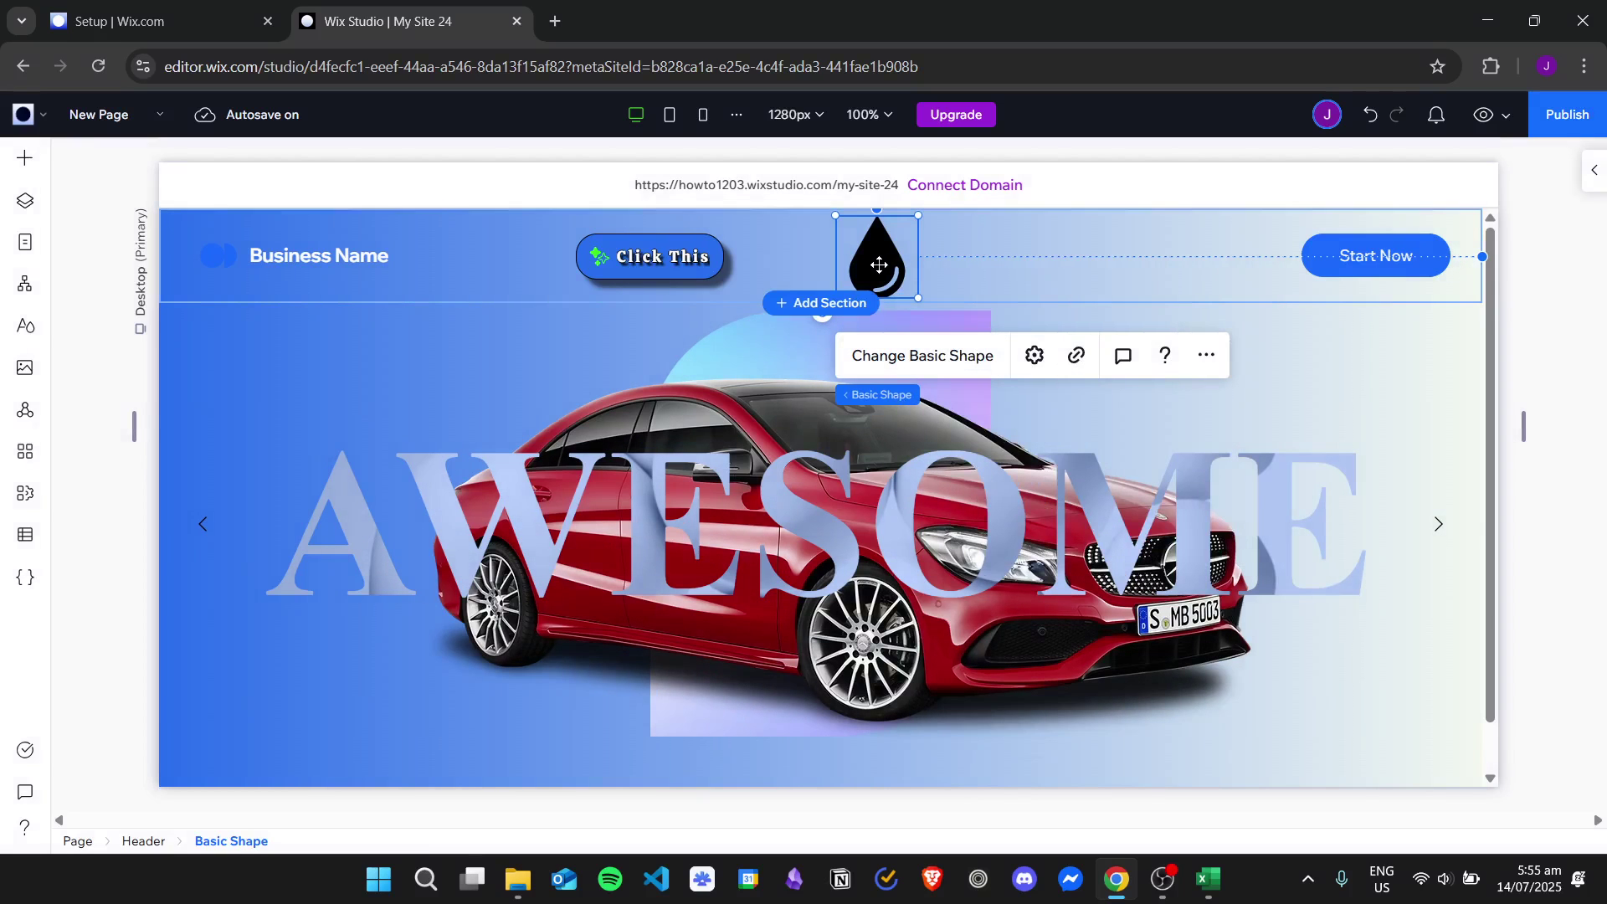
Show the drop shape's design properties and resize it to about 78 × 78 px
click(1595, 173)
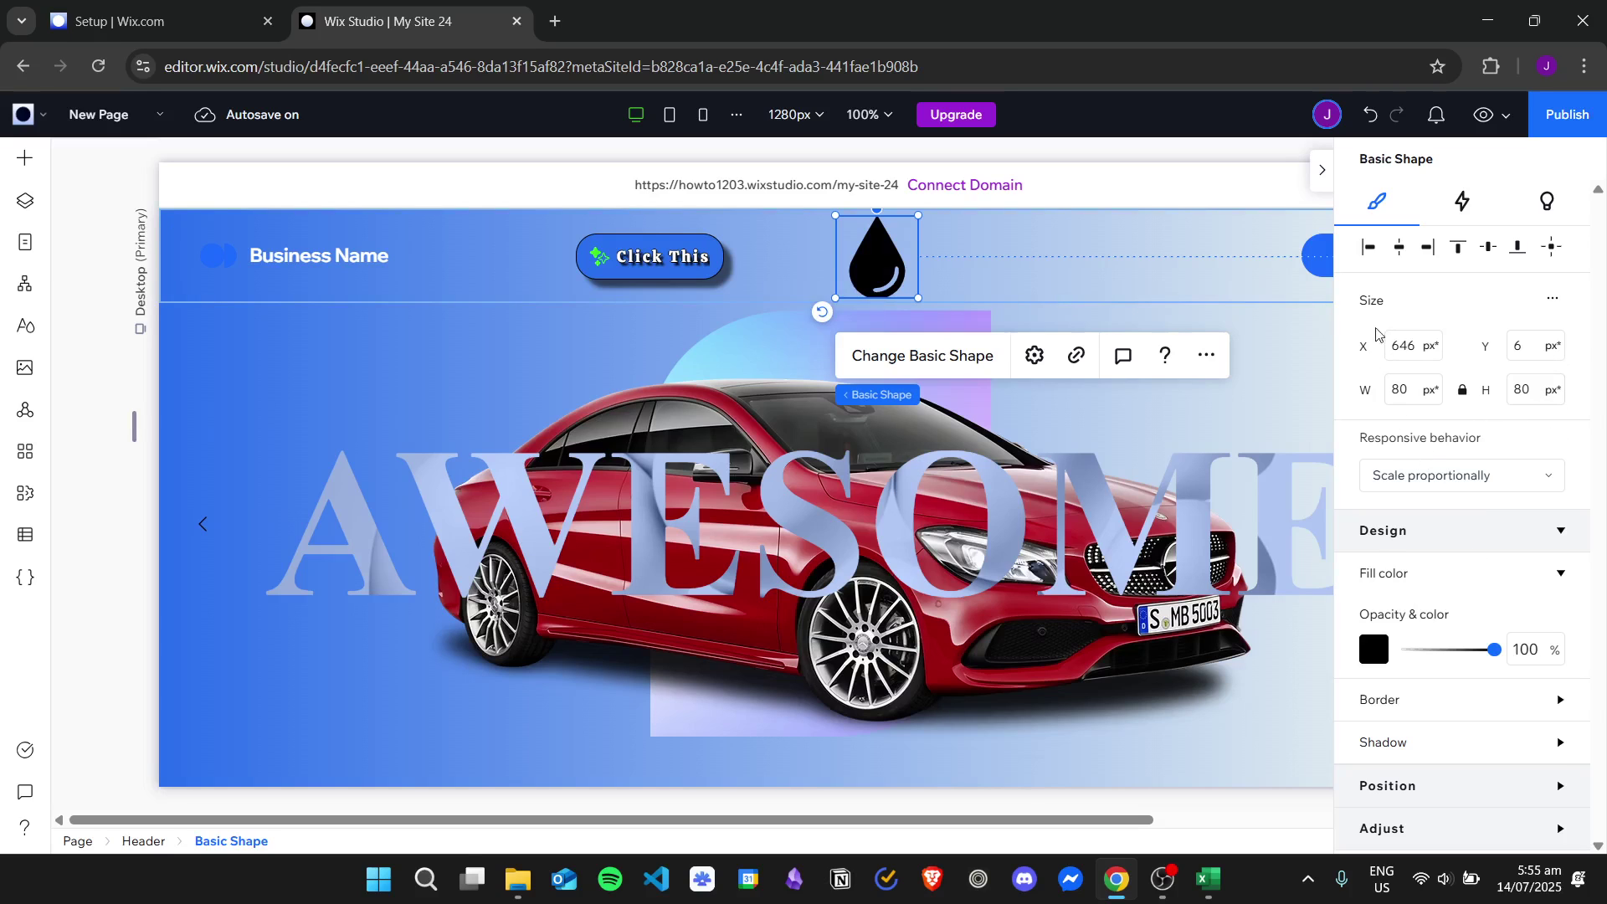
drag(917, 296, 932, 357)
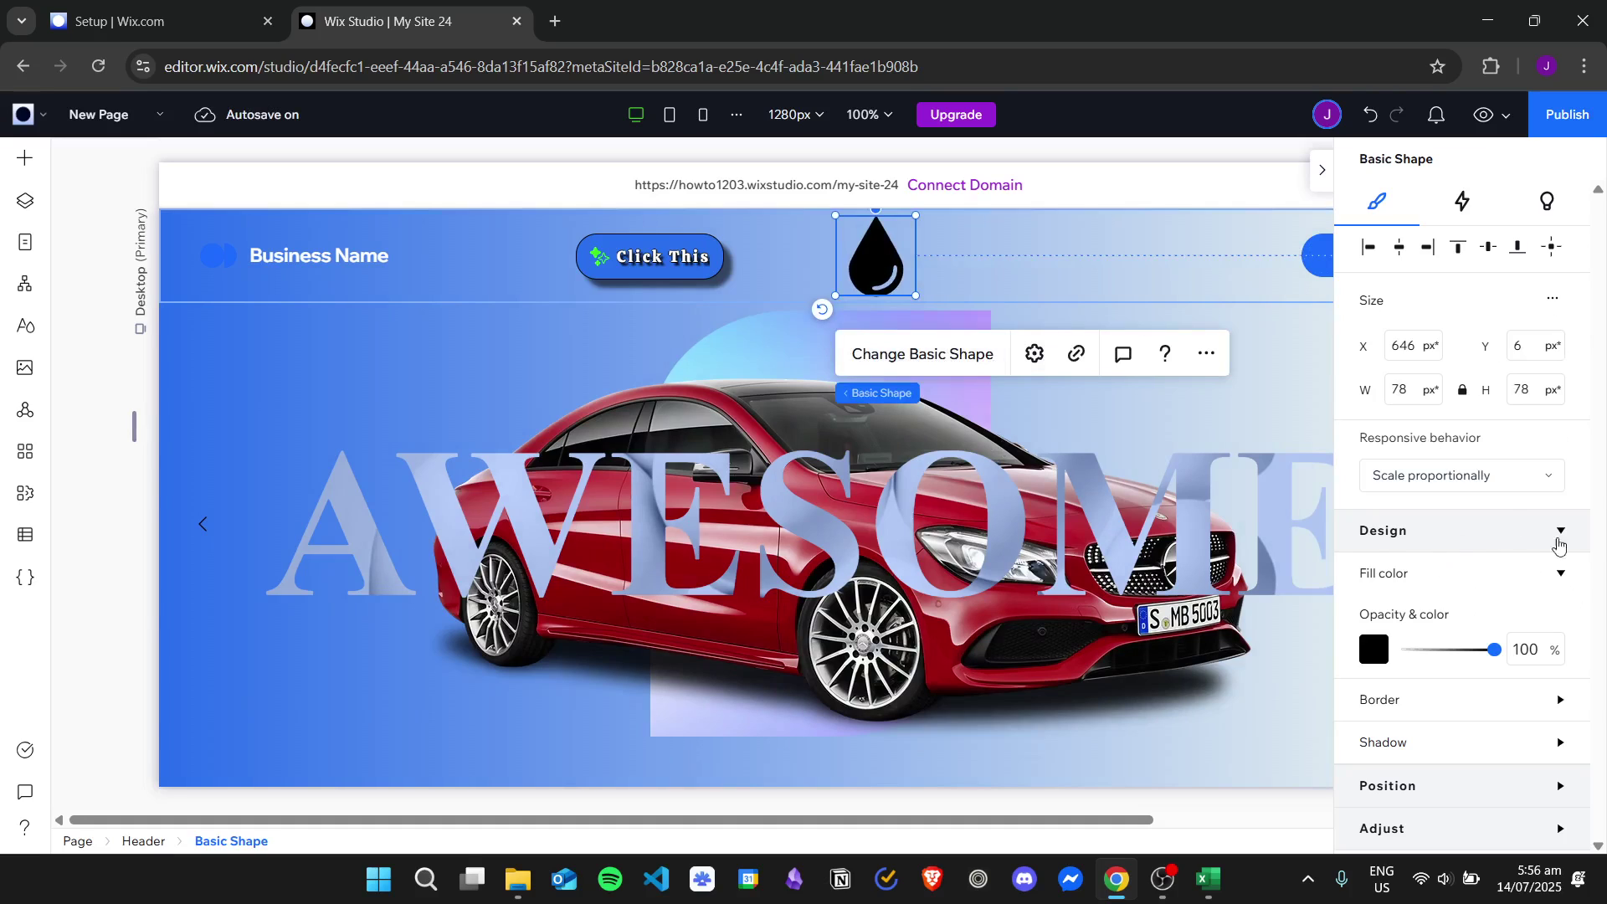
Set the drop shape's fill to the blue theme color Color 9 at 100% opacity
click(1411, 577)
click(1411, 578)
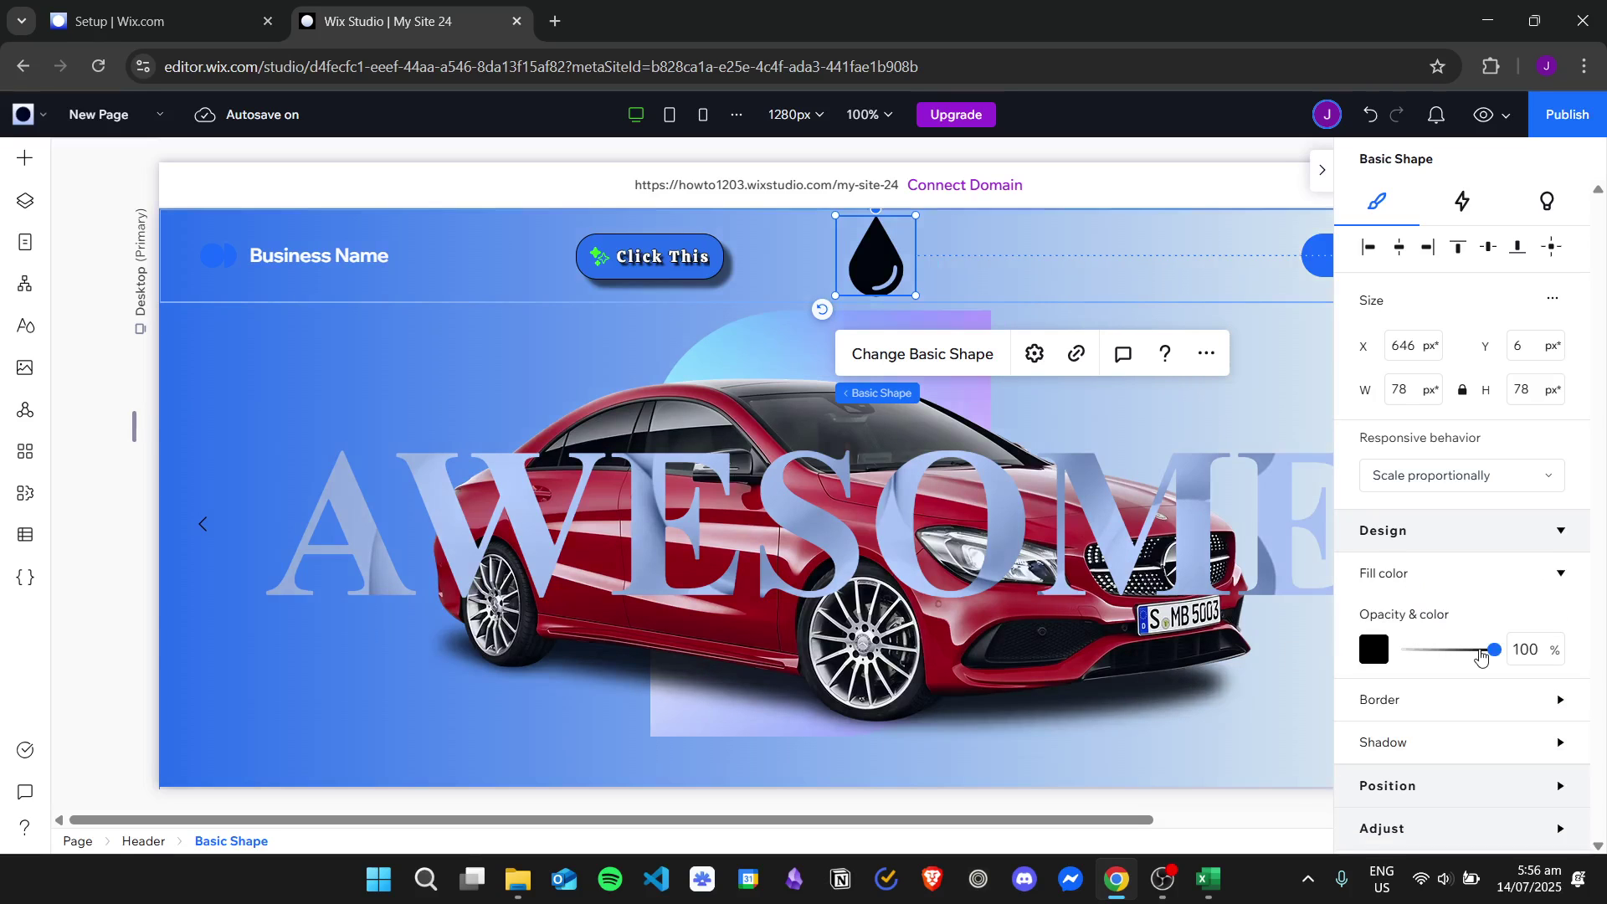
mouse_move(1481, 658)
mouse_down()
mouse_move(1412, 651)
mouse_move(1507, 651)
mouse_up()
click(1380, 655)
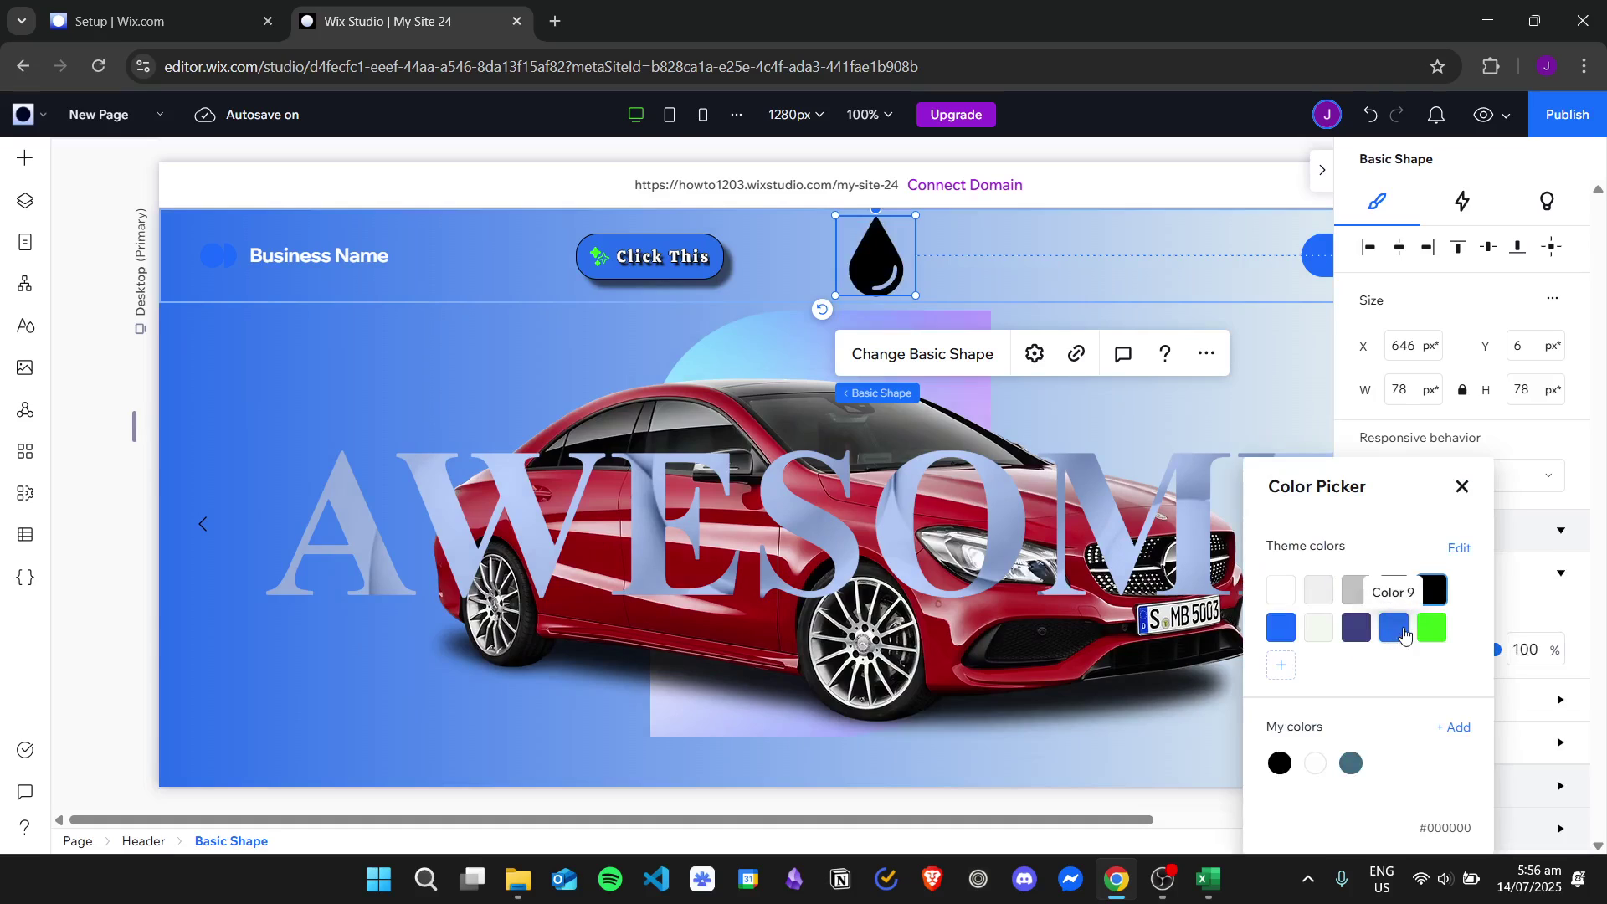
click(1394, 627)
click(1435, 628)
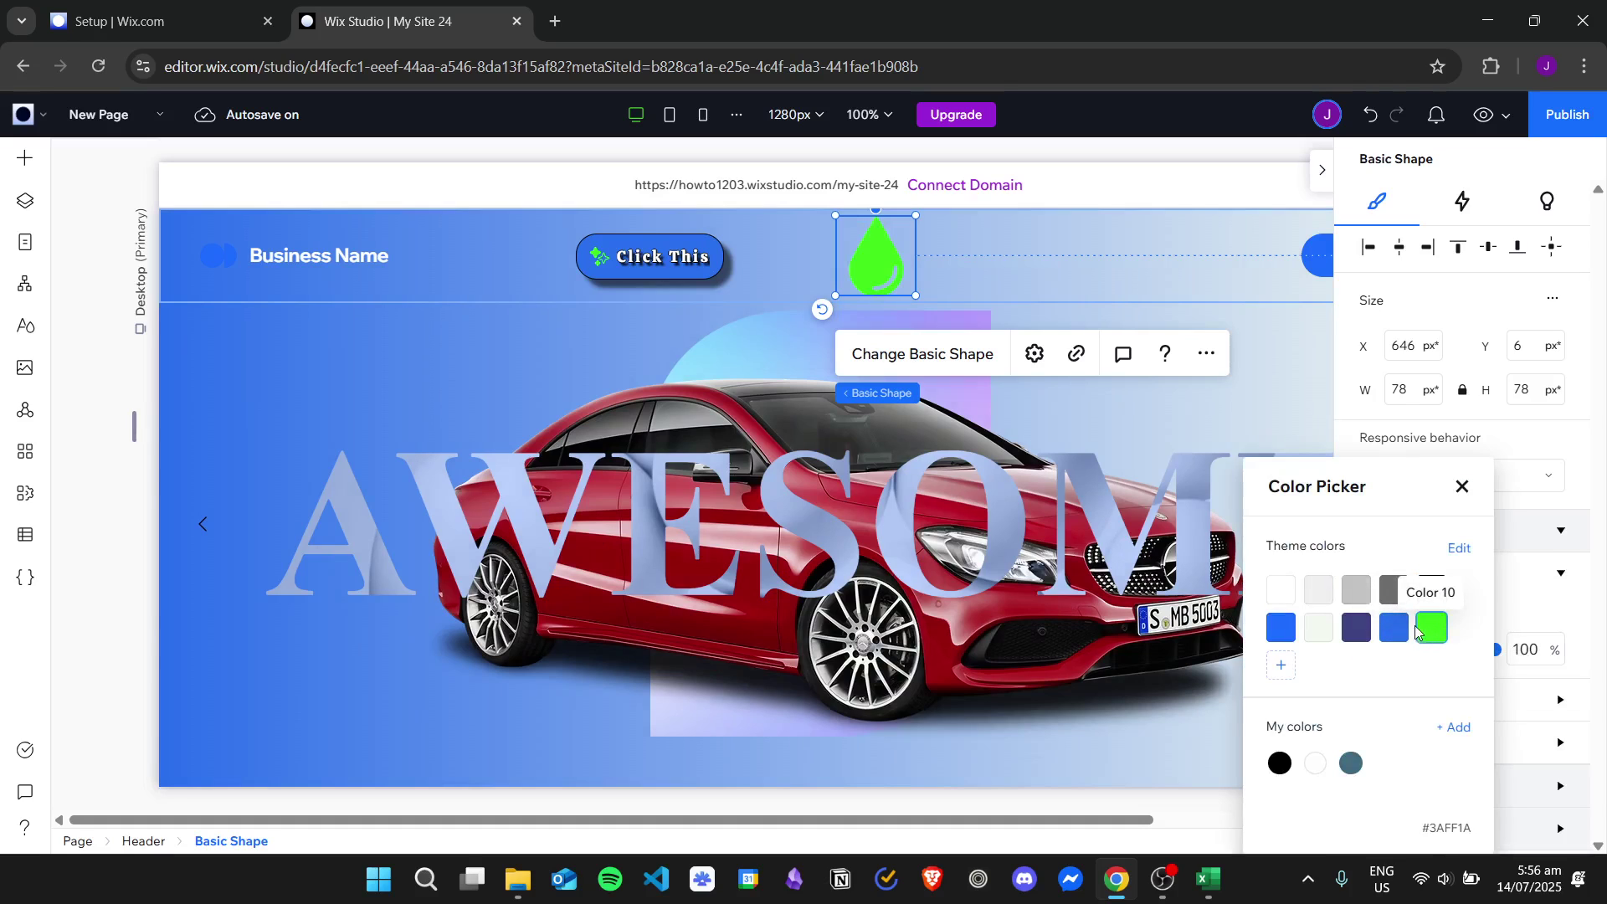
click(1394, 627)
click(1461, 486)
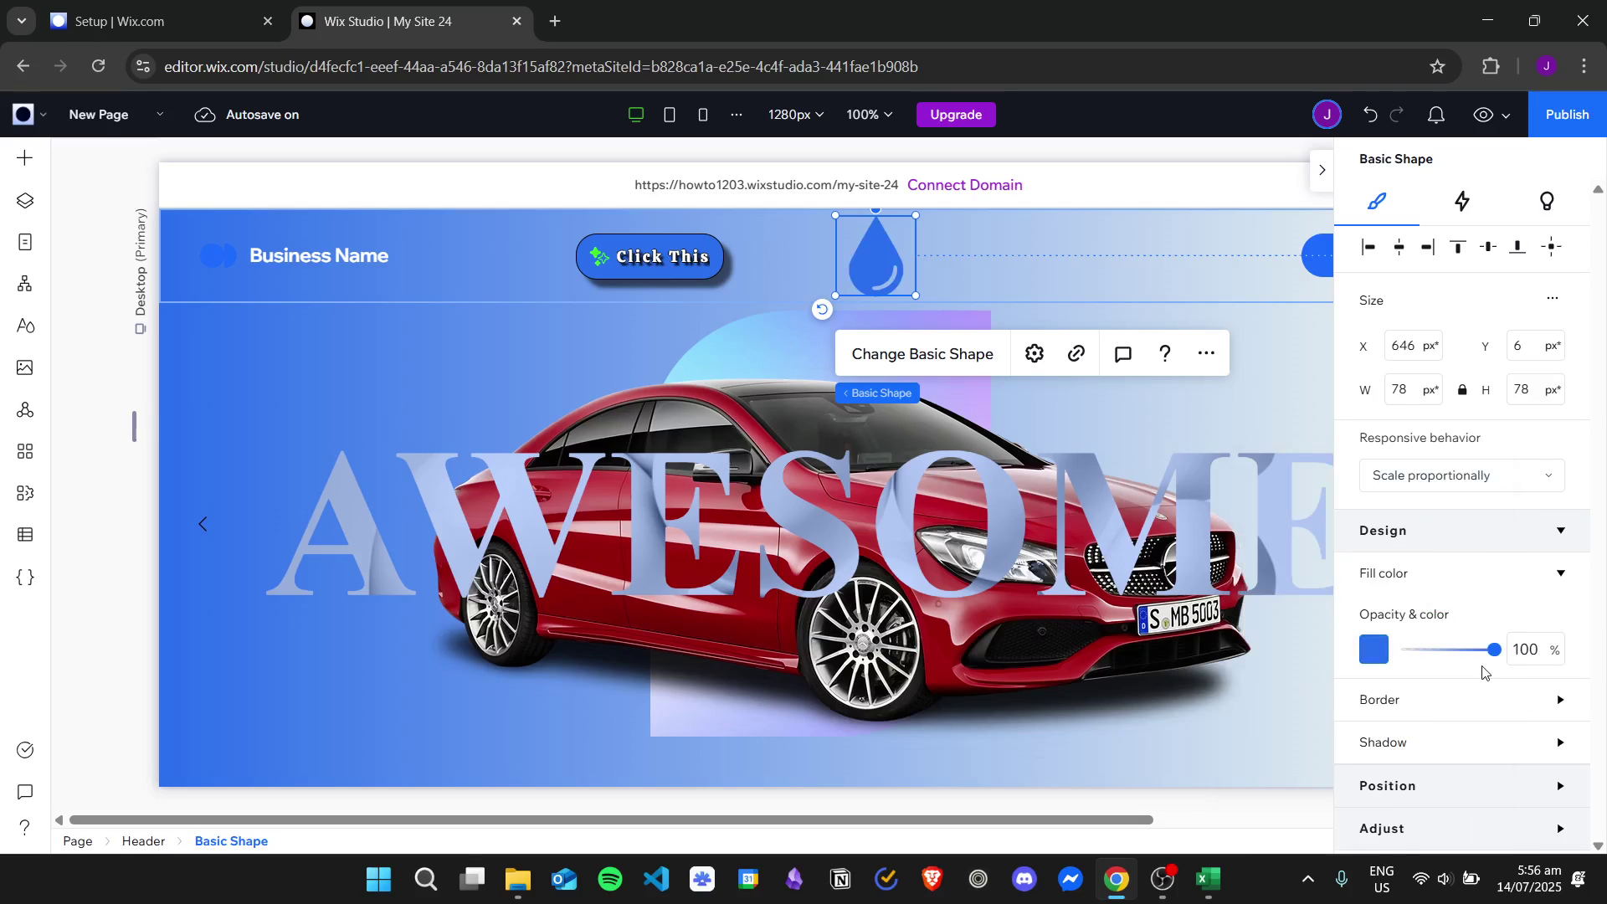
Apply a border to the drop shape, try a width of 10 px and settle on 1 px
click(1419, 701)
scroll(1448, 620, down, 1)
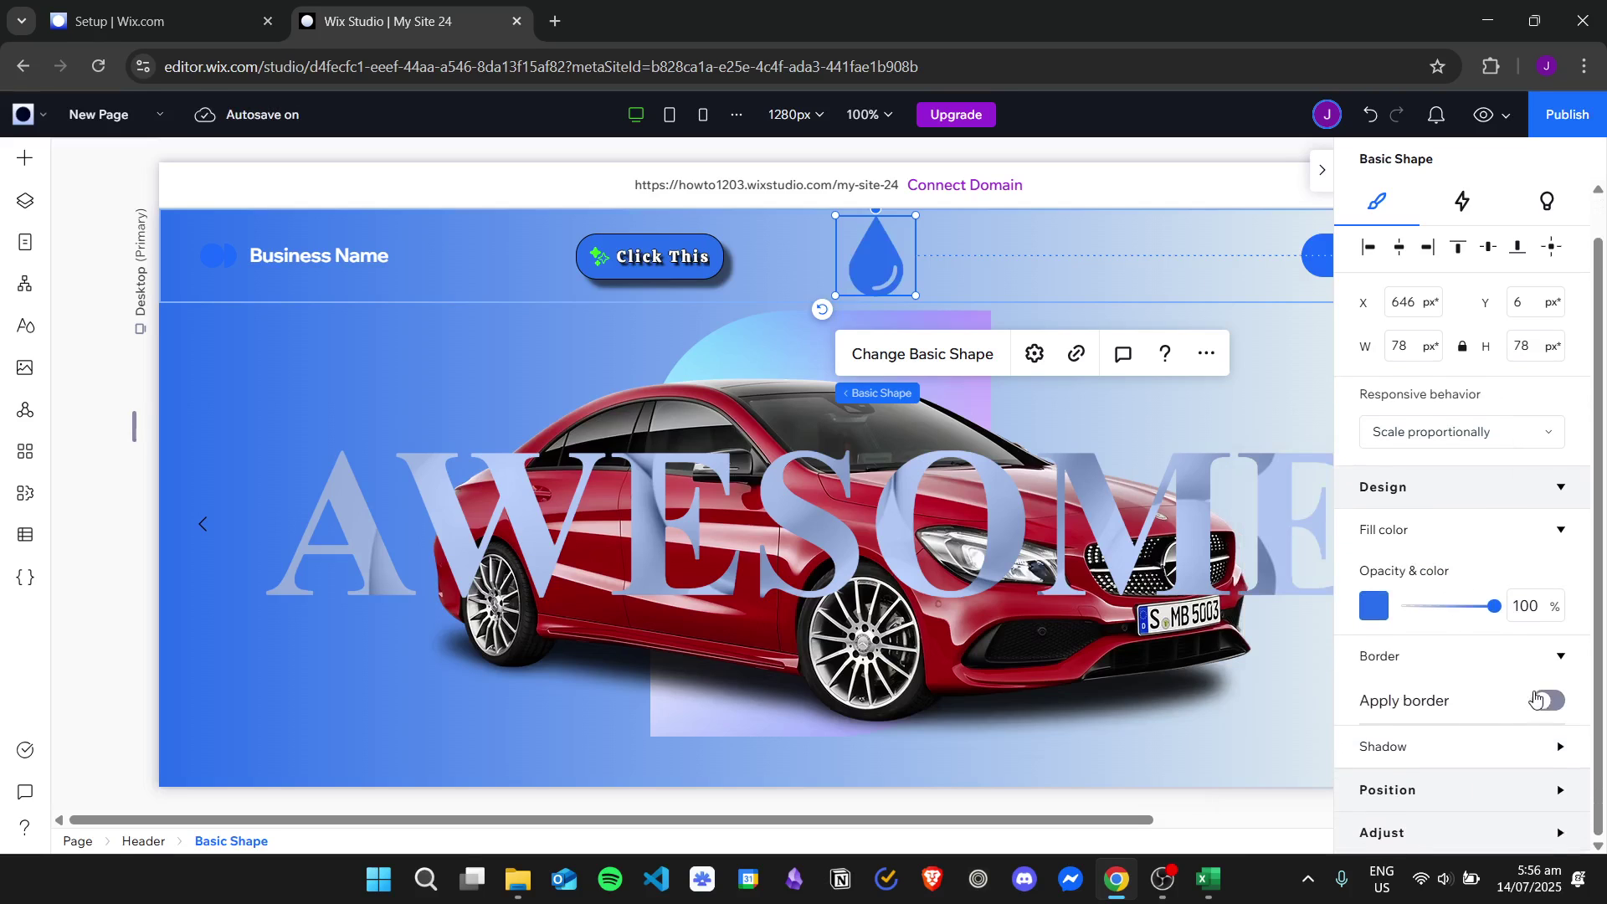
scroll(1410, 582, down, 2)
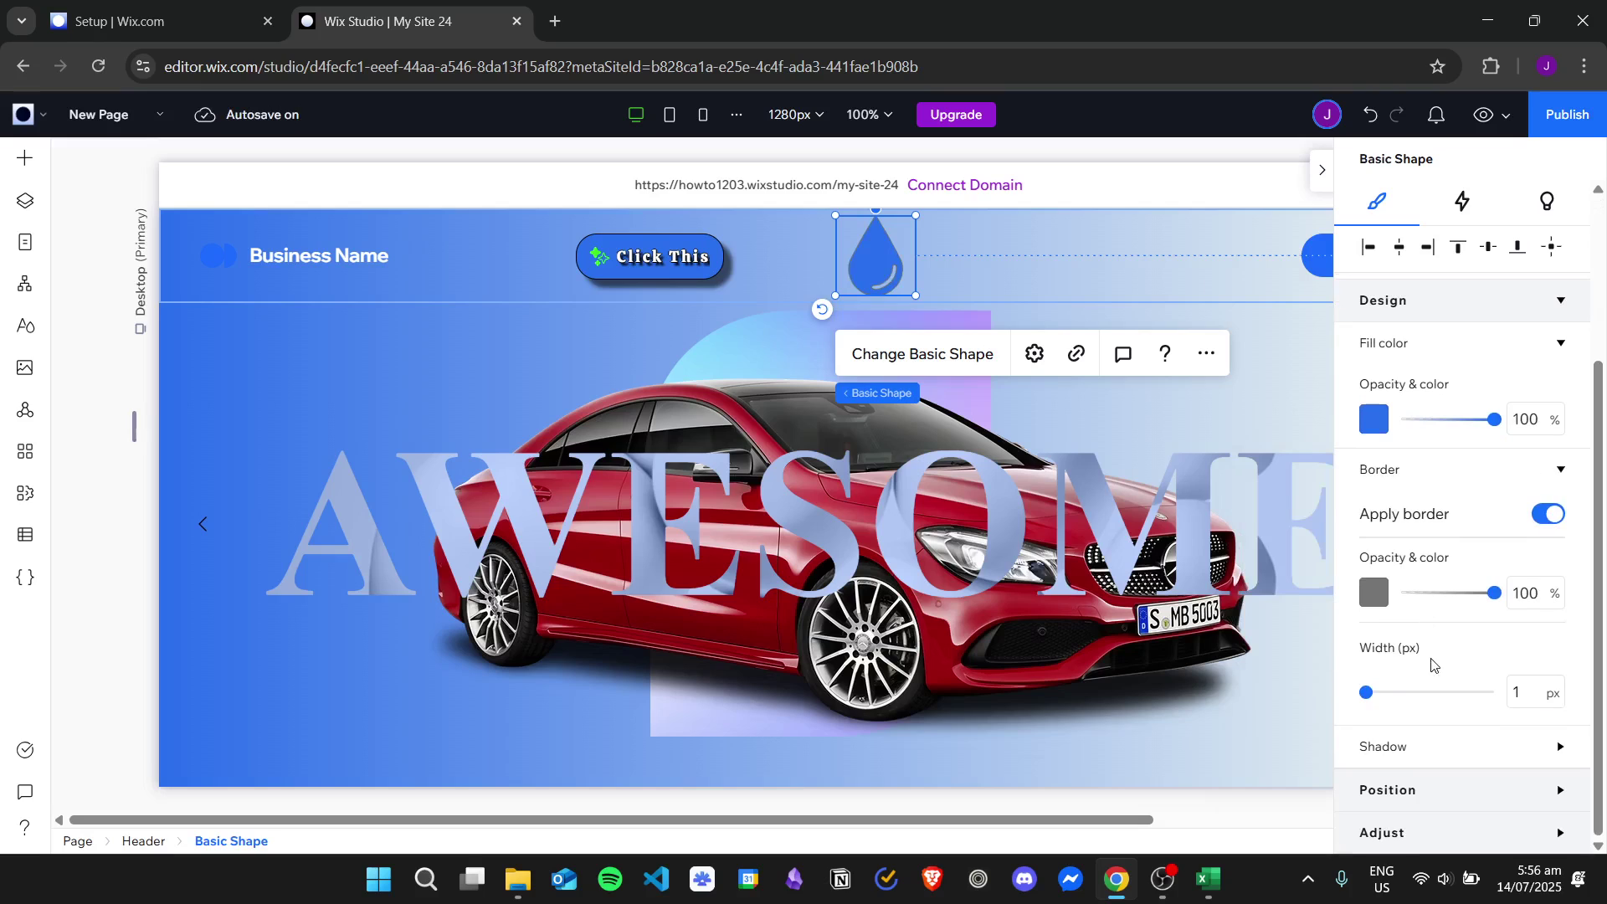
drag(1379, 695, 1449, 693)
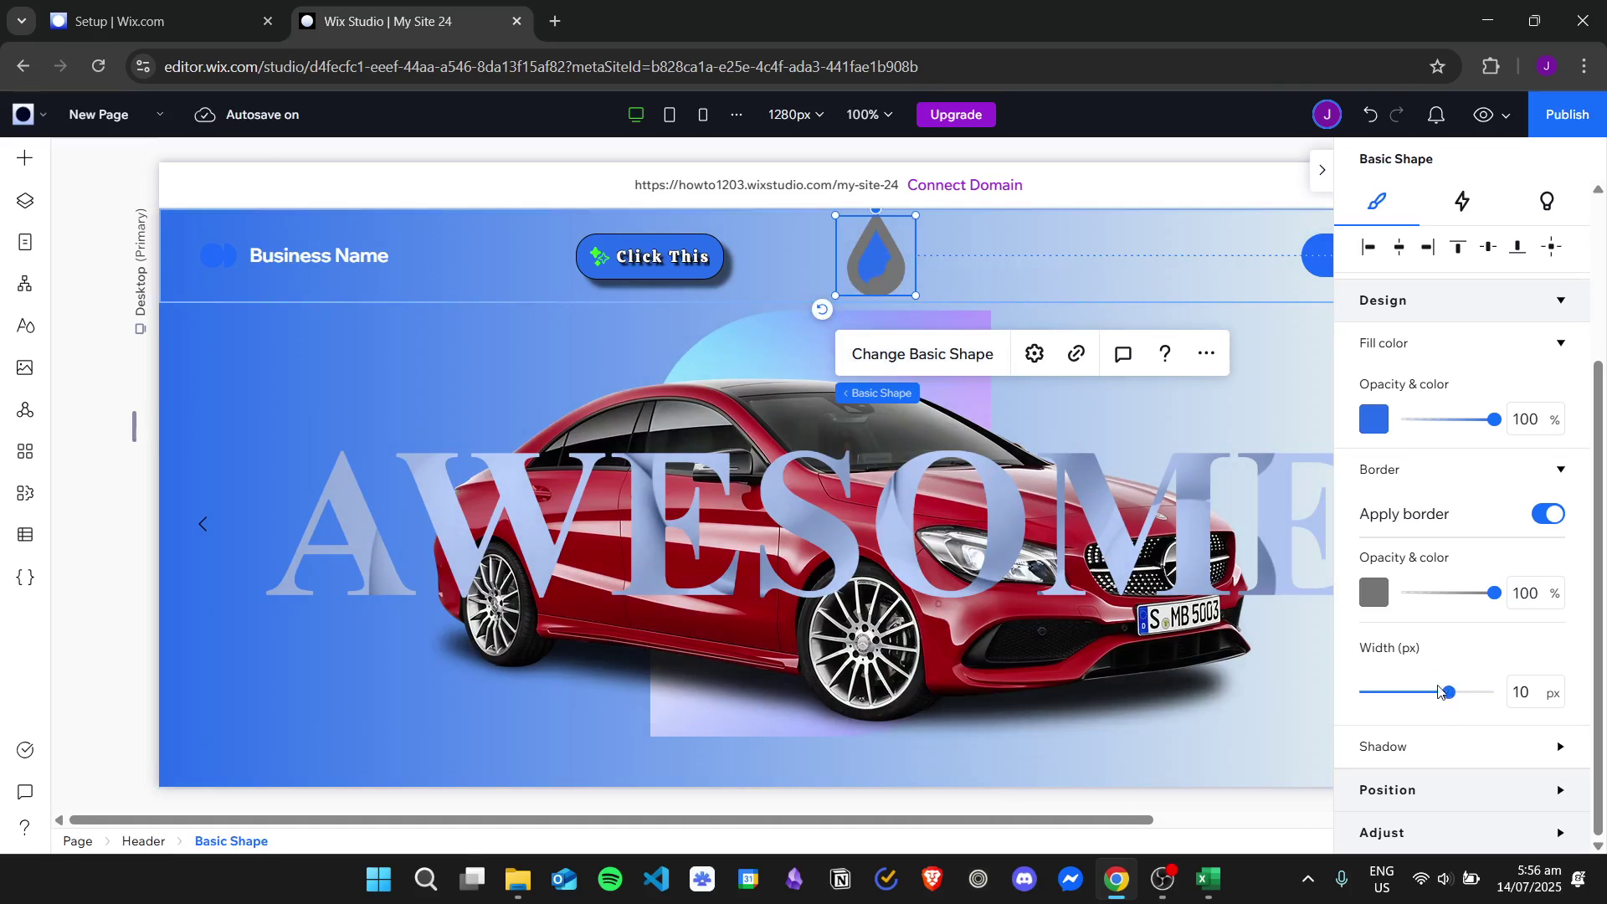
drag(1439, 691, 1281, 699)
click(1457, 692)
drag(1458, 692, 1361, 693)
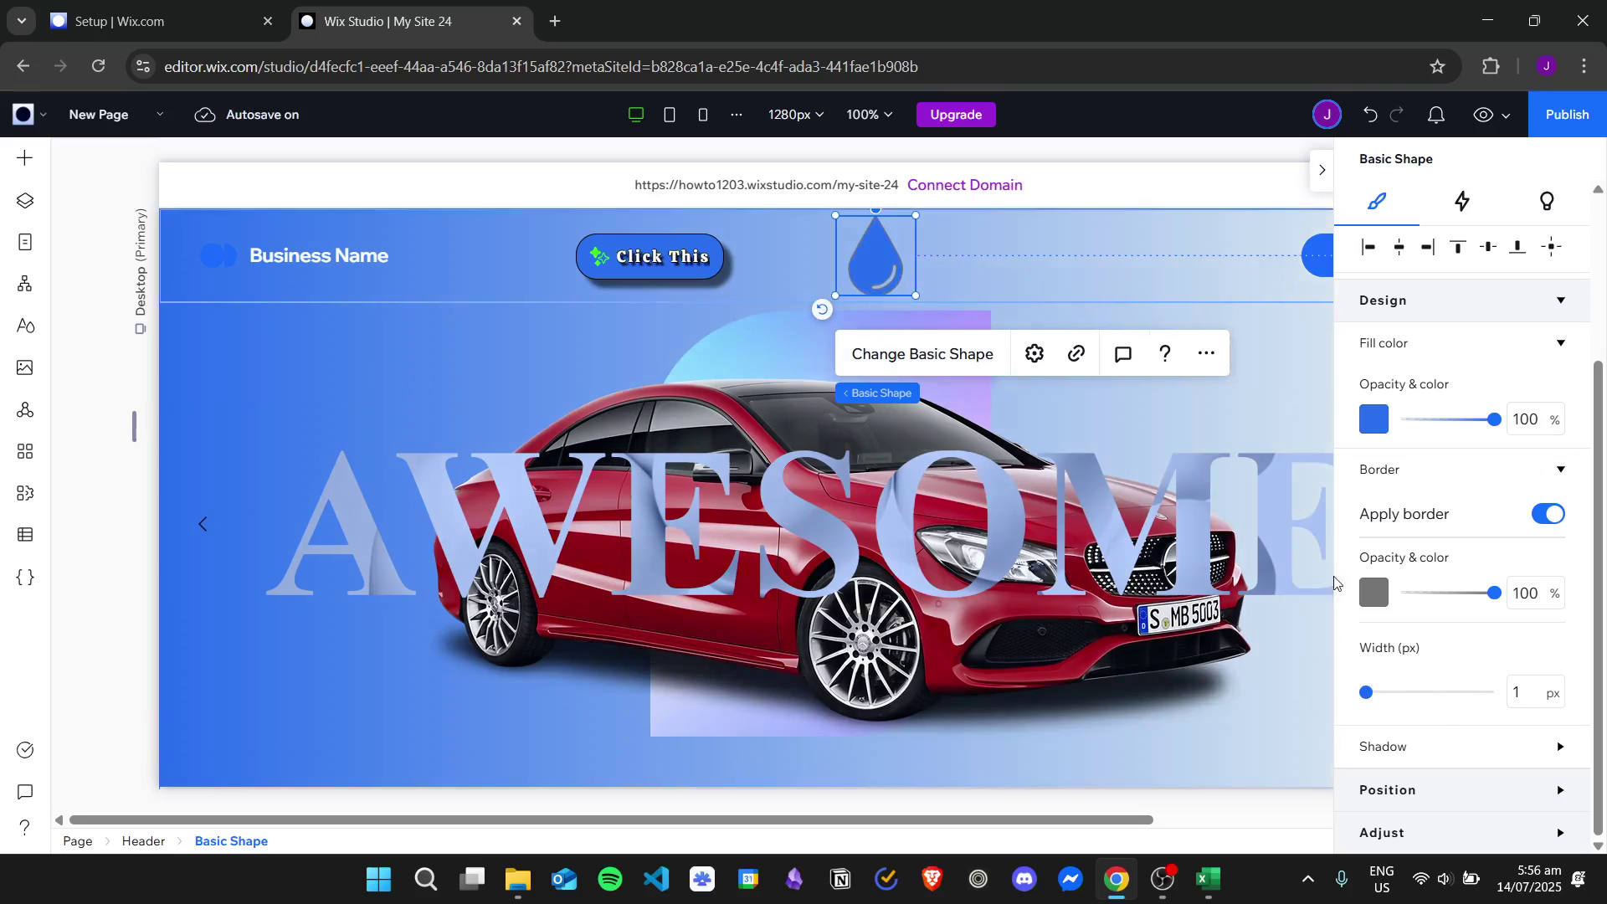
Change the drop shape's border color to the black theme color
click(1373, 593)
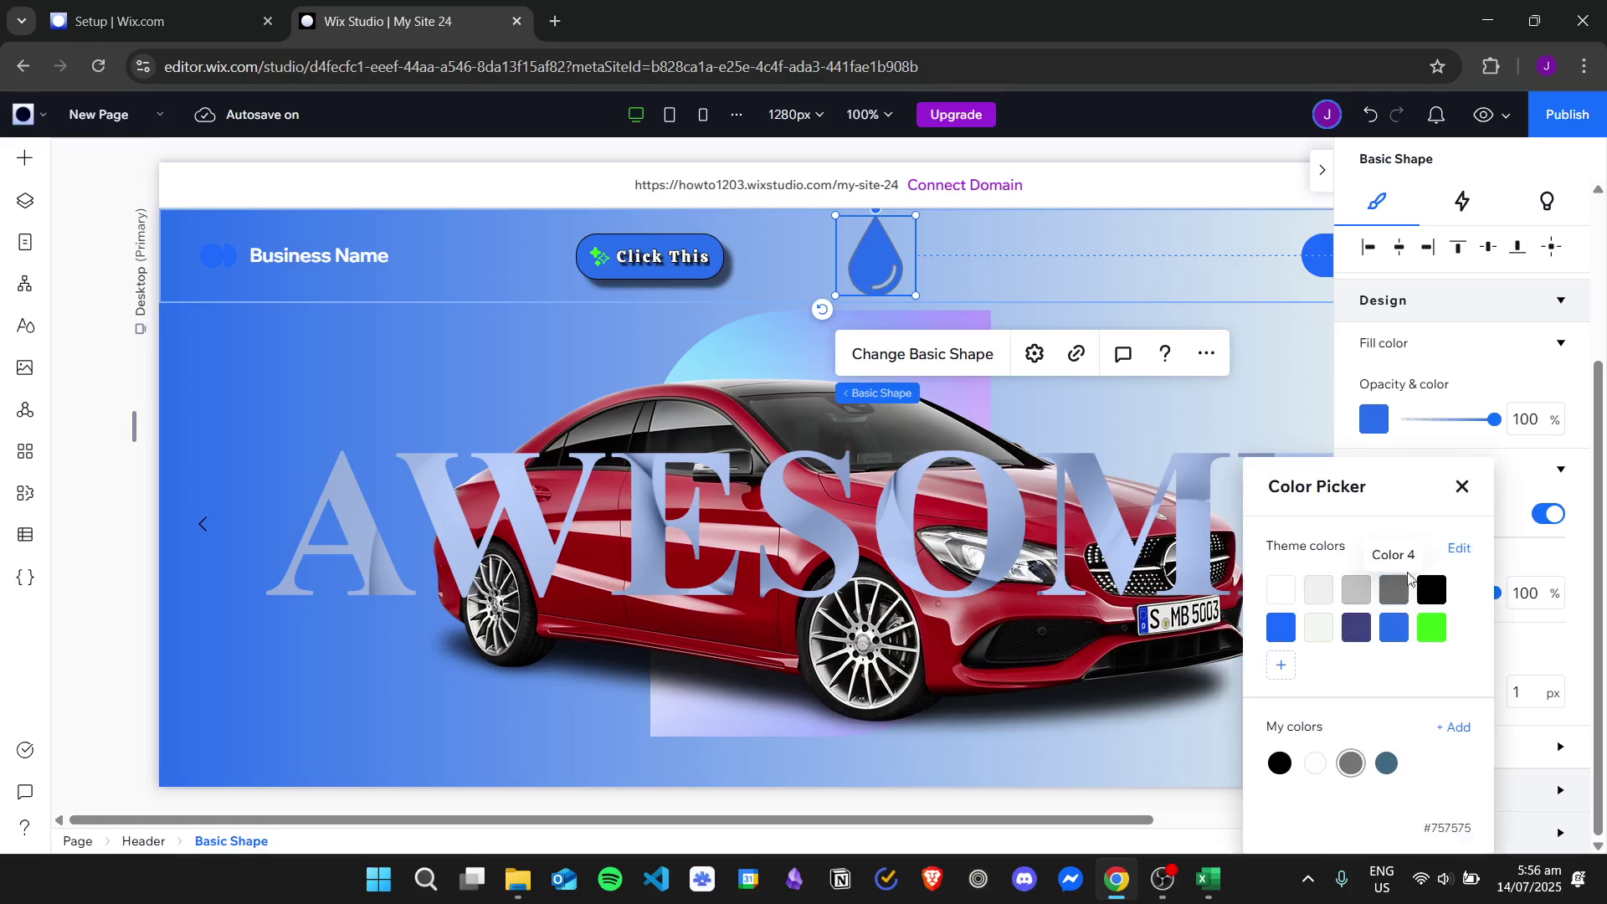
click(1431, 589)
click(1462, 488)
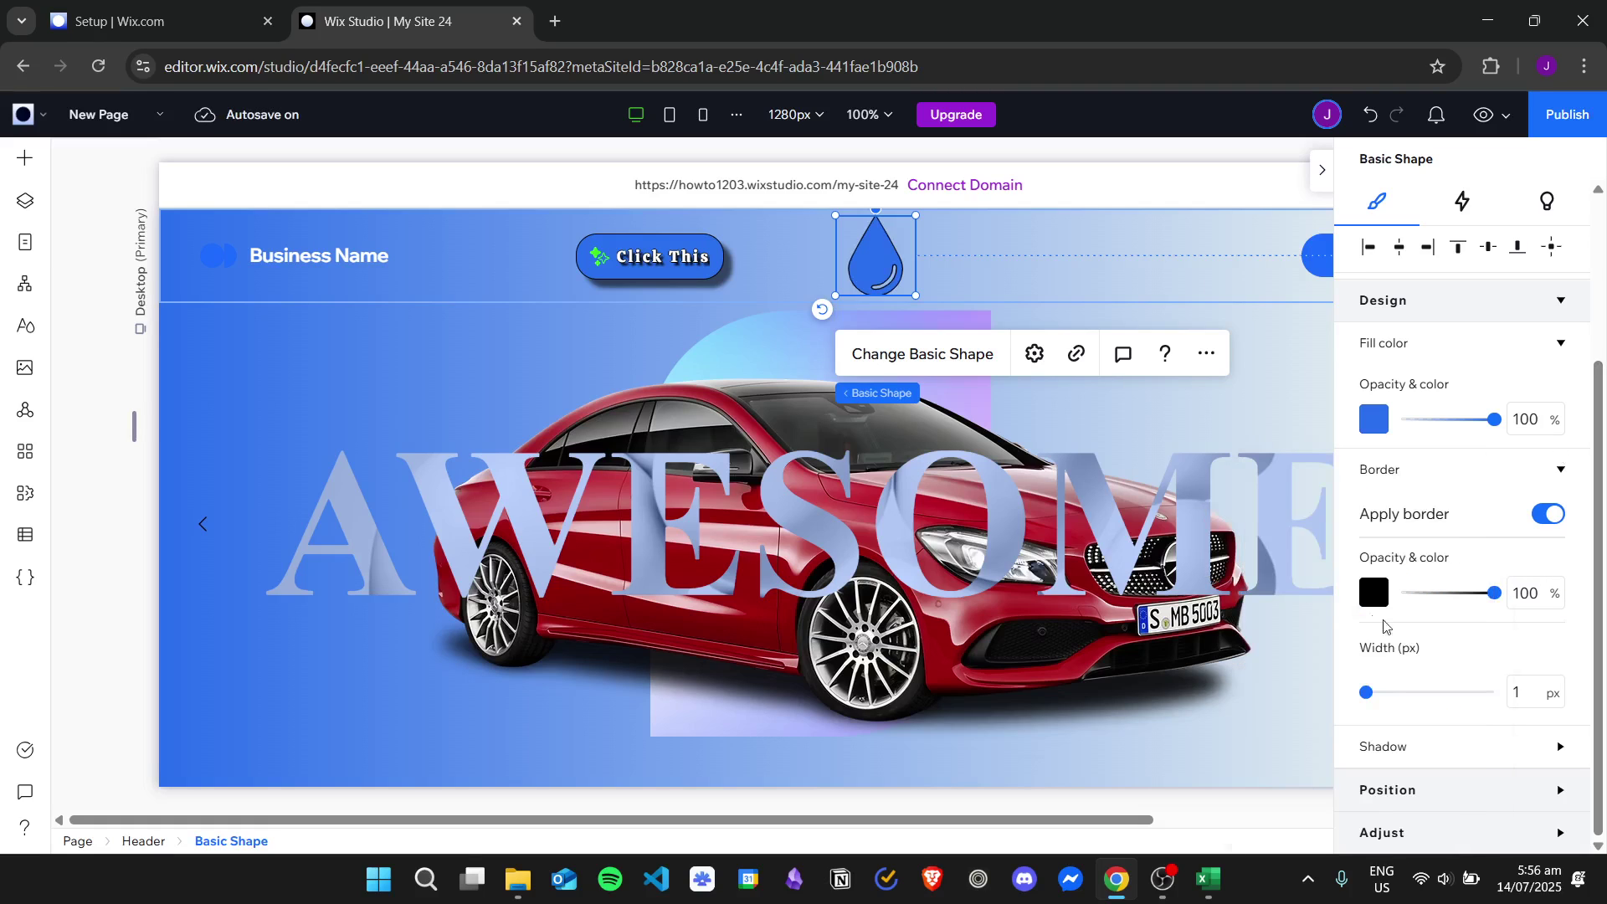
Apply a shadow to the drop shape and set the shadow distance to 8 px
click(1486, 746)
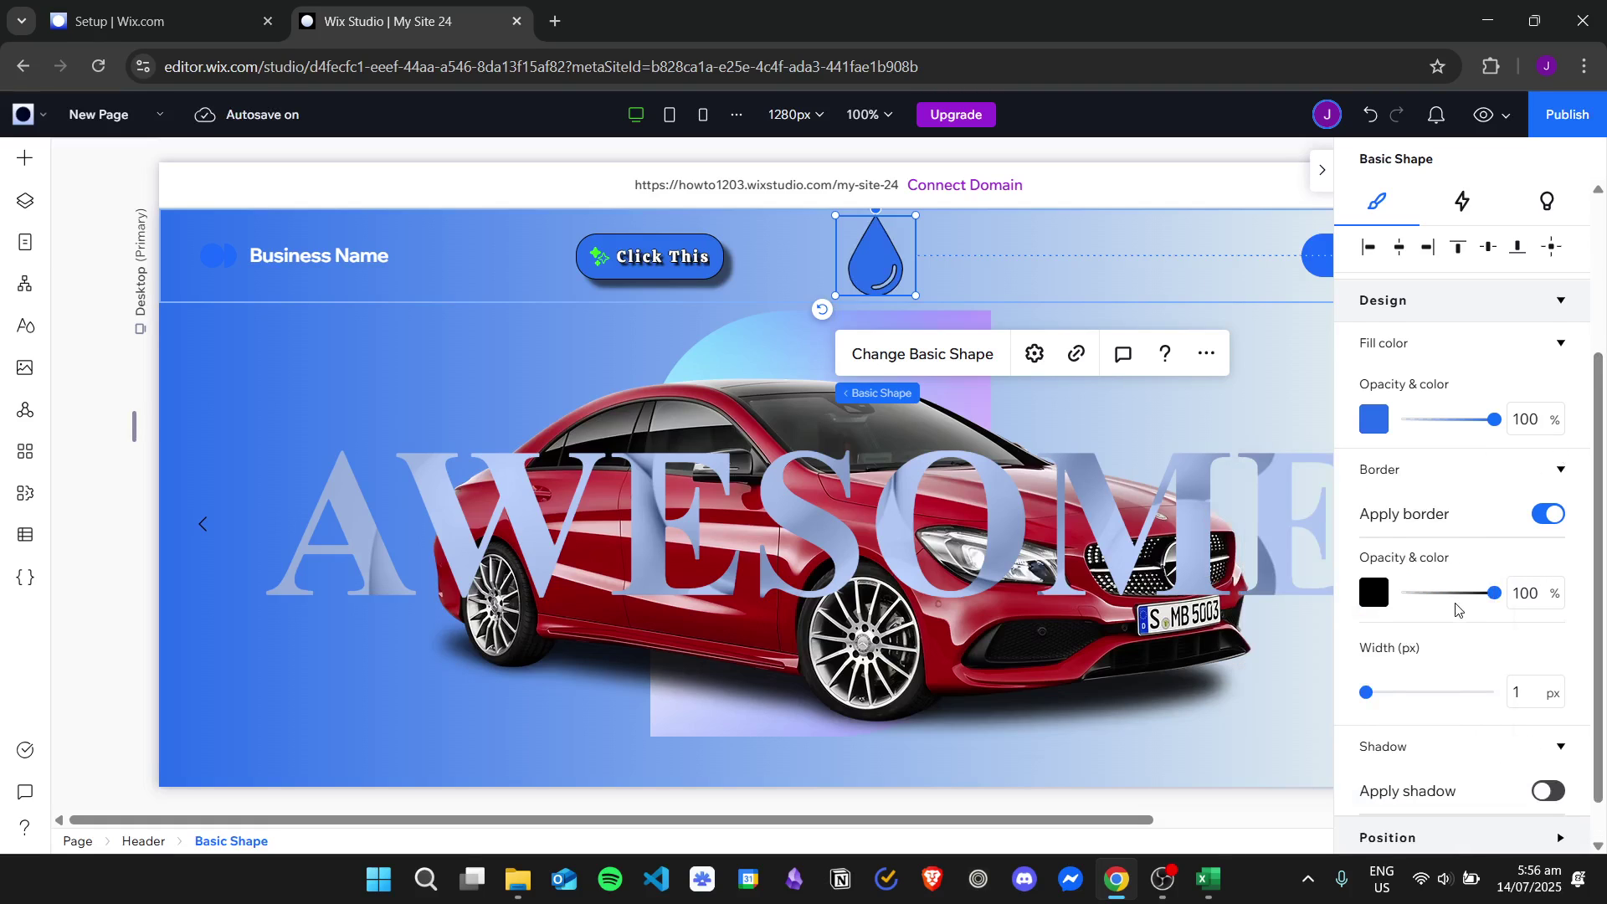
scroll(1498, 728, down, 1)
click(1549, 744)
scroll(1488, 586, down, 3)
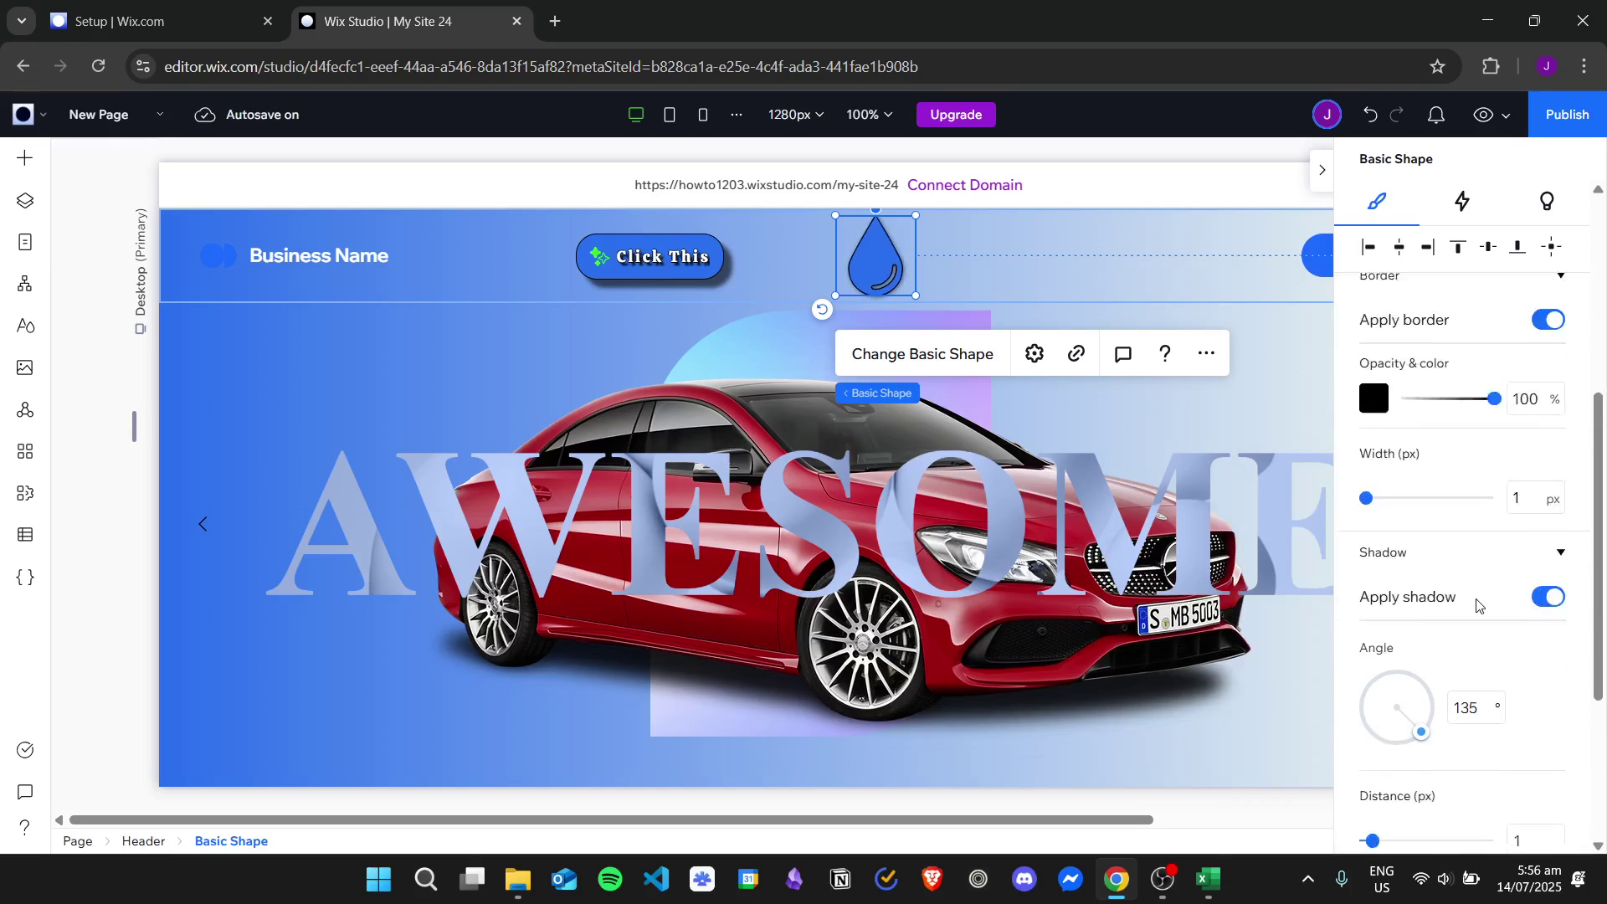
scroll(1442, 595, down, 2)
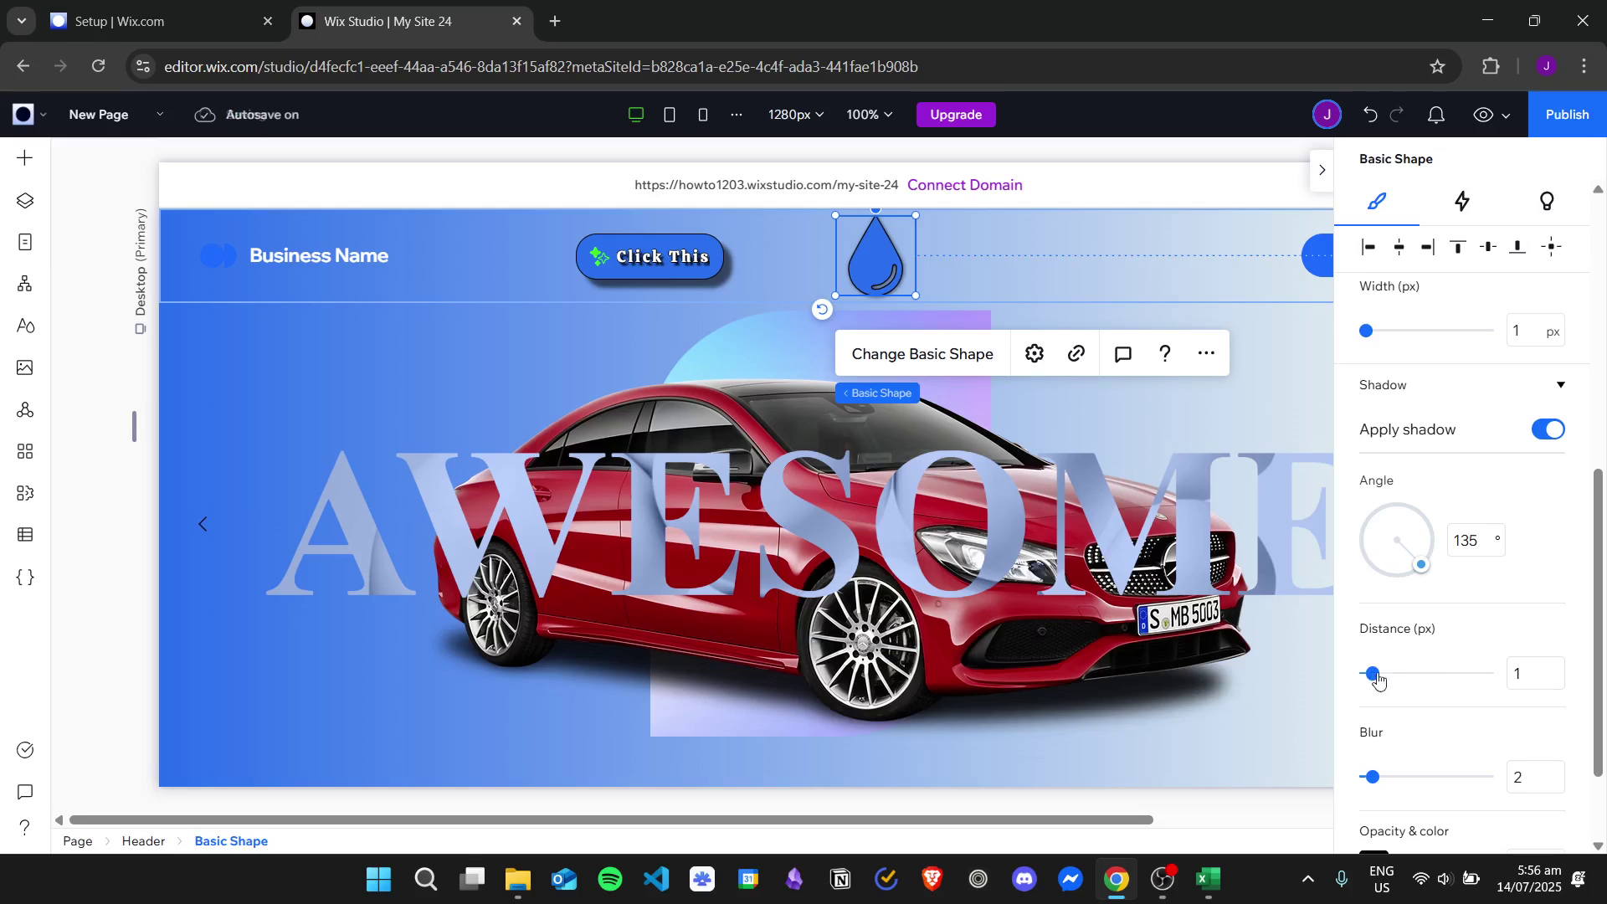
drag(1372, 673, 1421, 682)
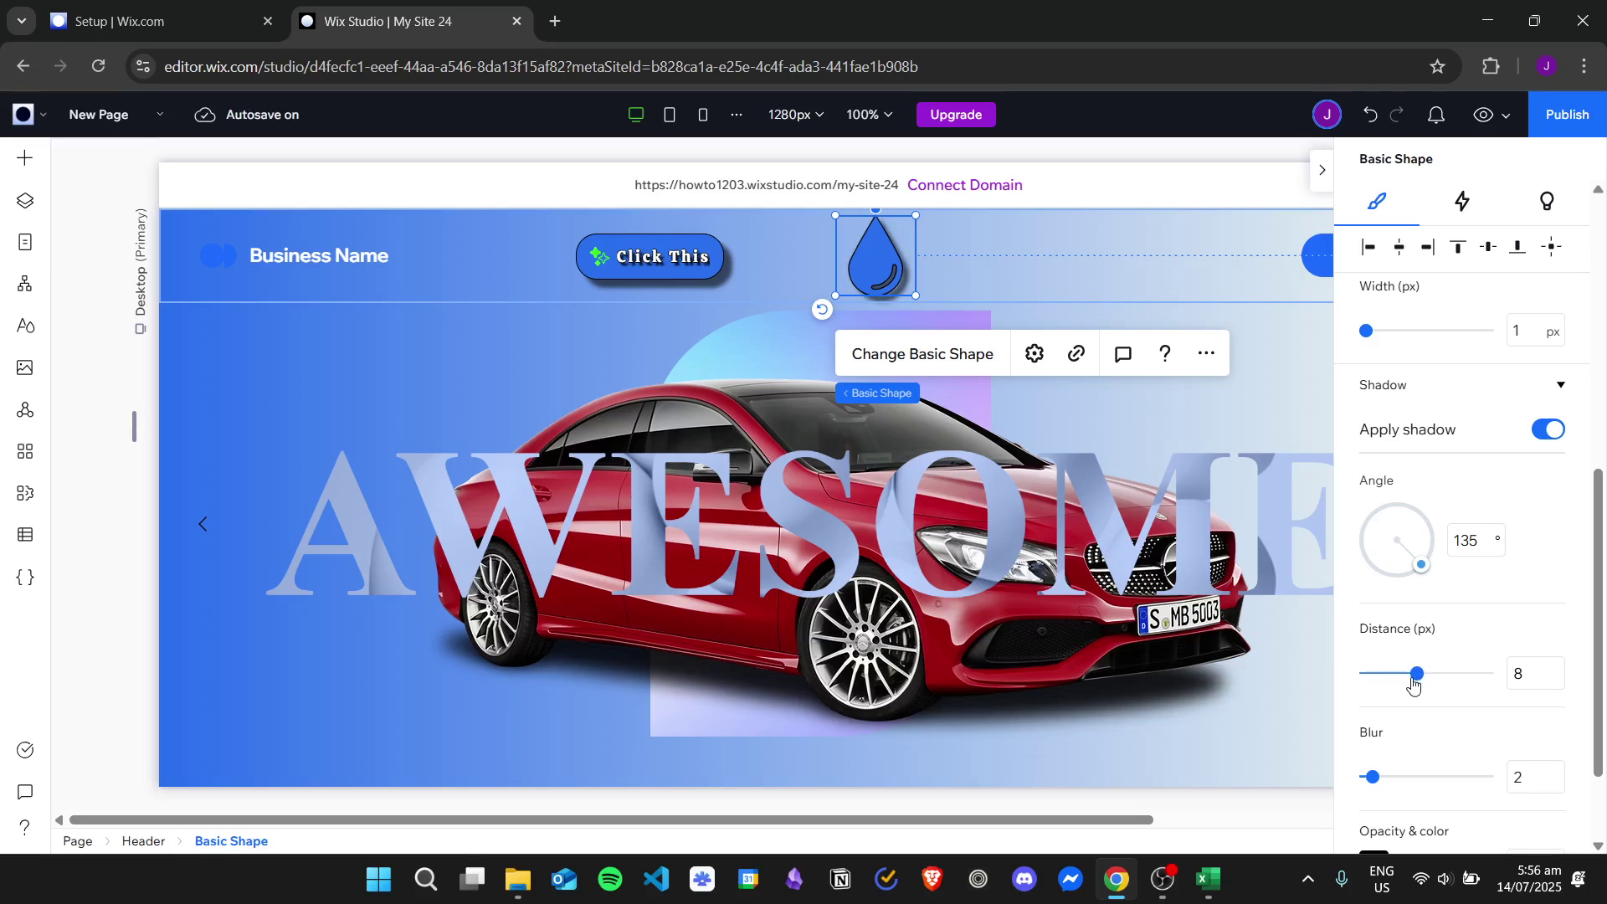
scroll(1413, 448, down, 2)
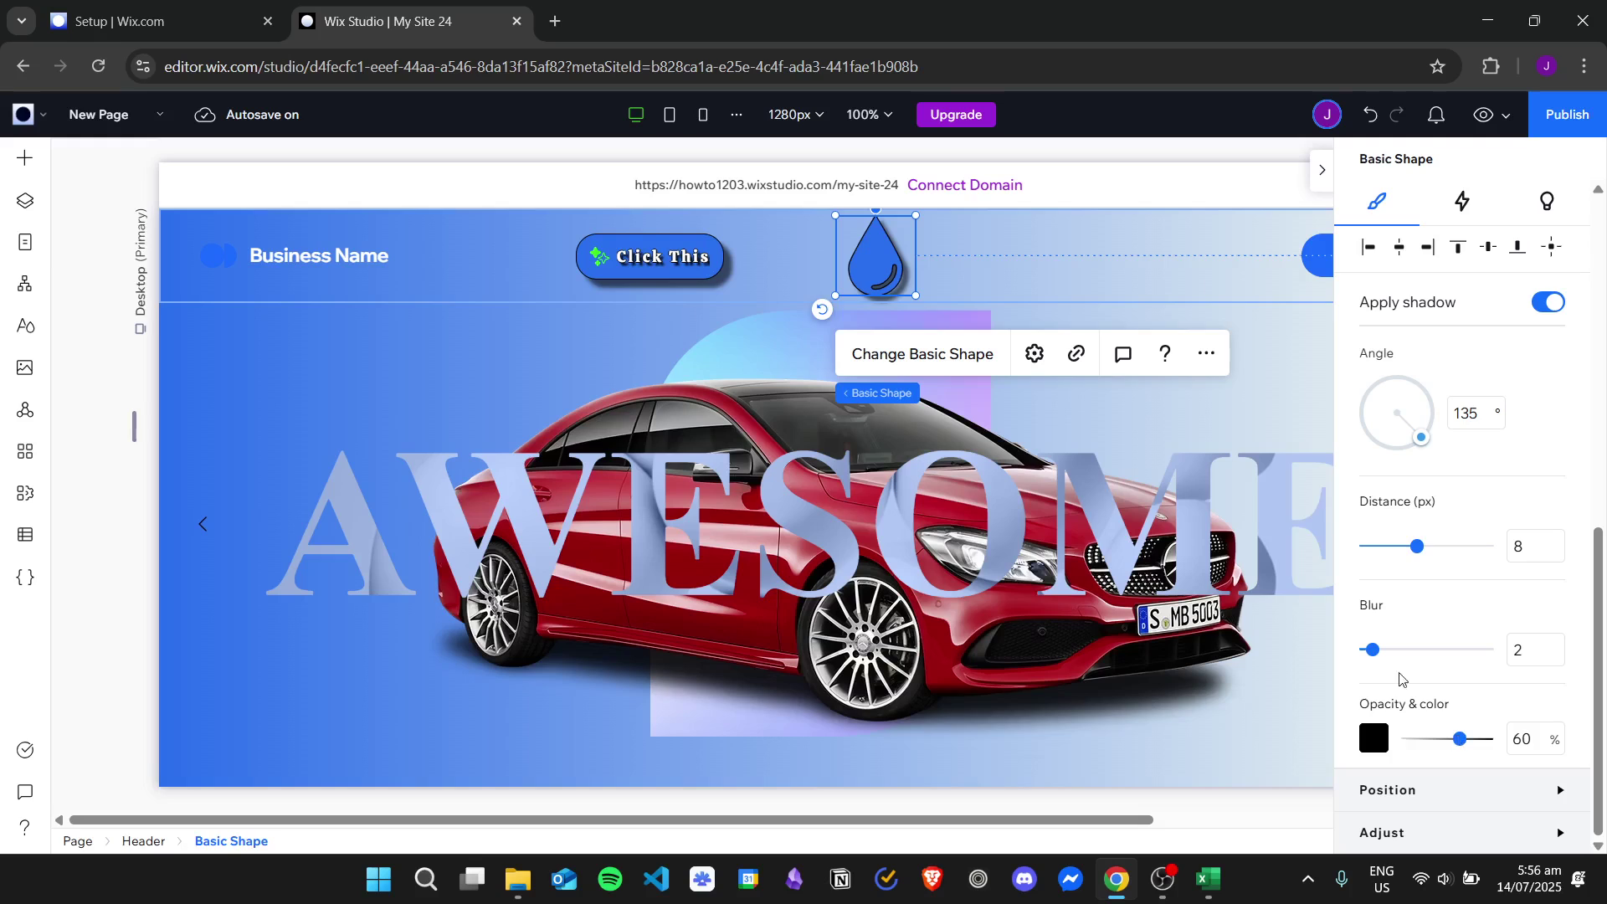
Review the drop shape's position settings and its adjust settings for opacity, flip, rotation, scale and skew
click(1488, 799)
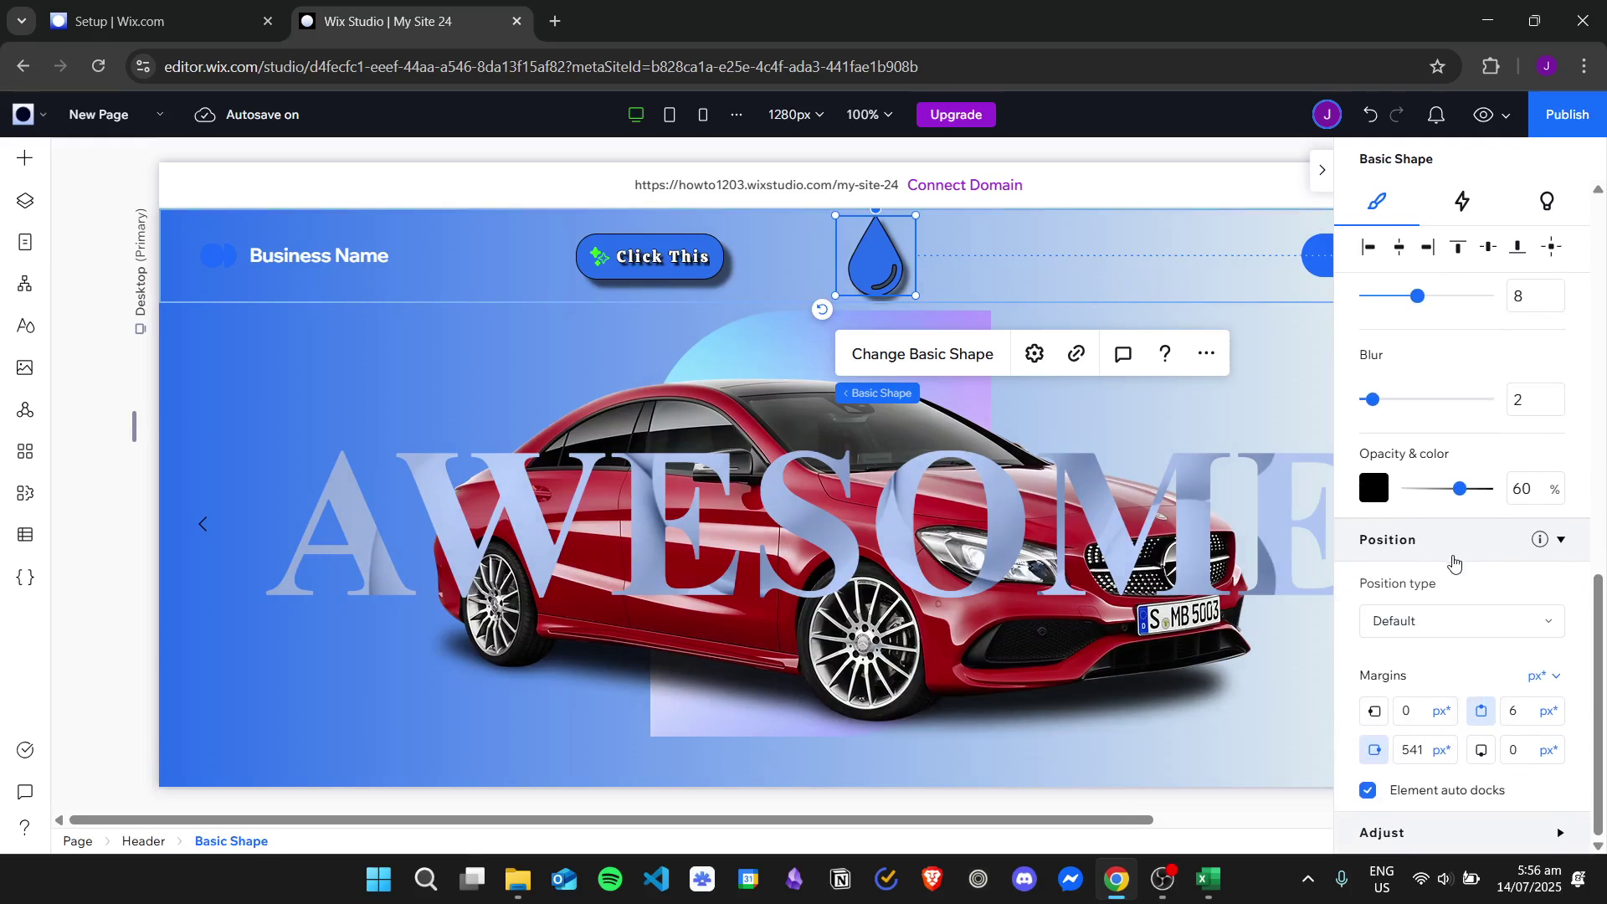
click(1461, 547)
click(1450, 831)
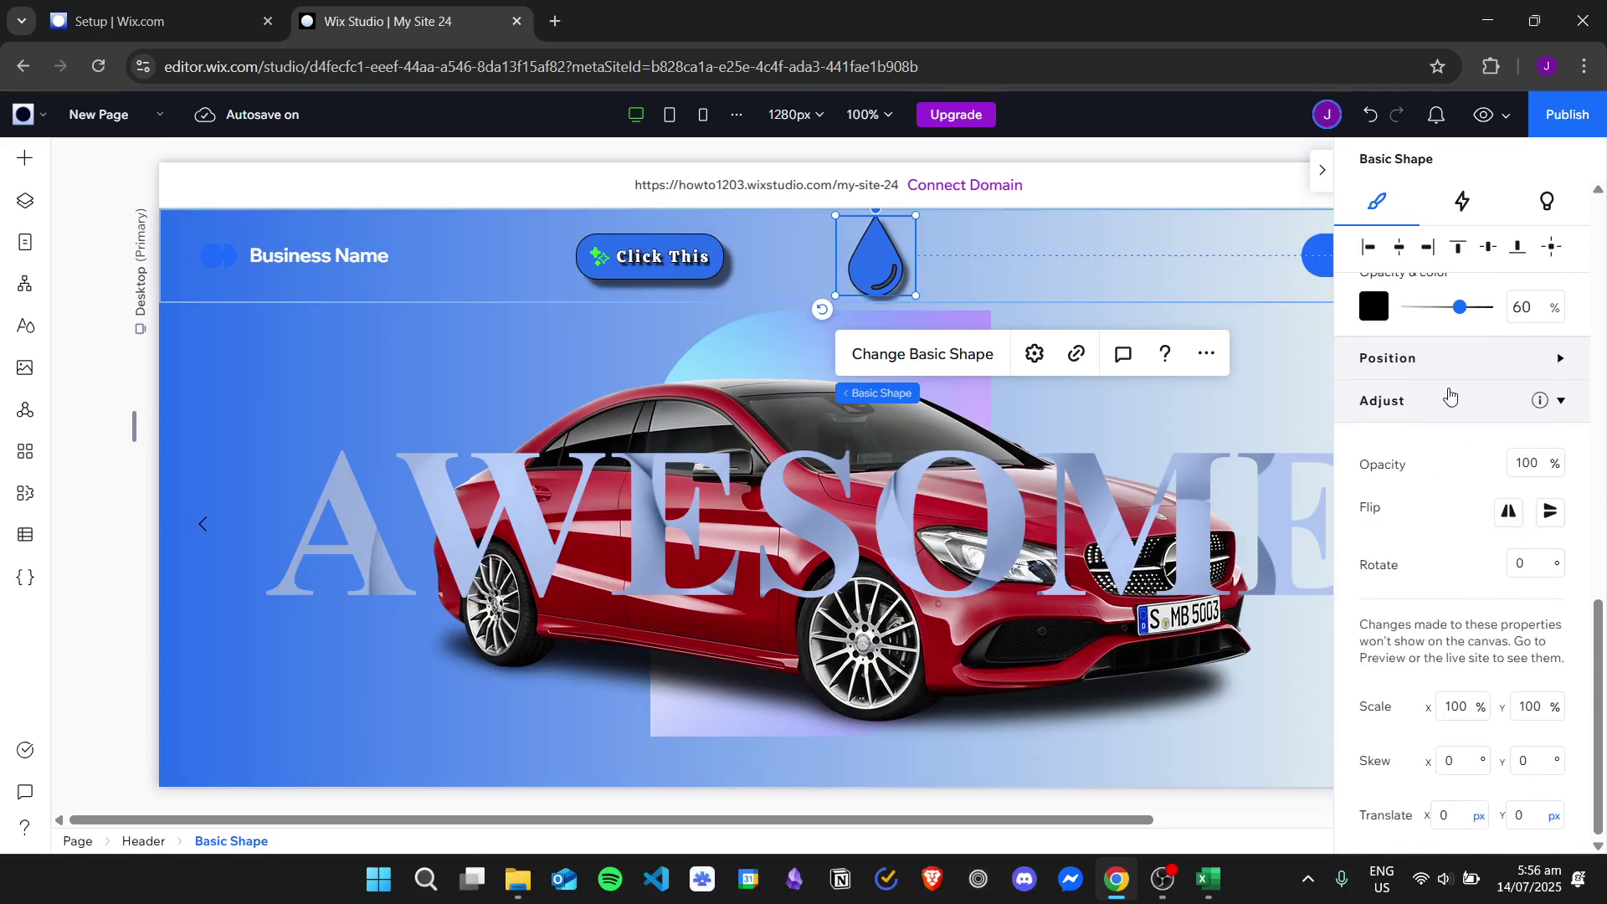
click(1450, 408)
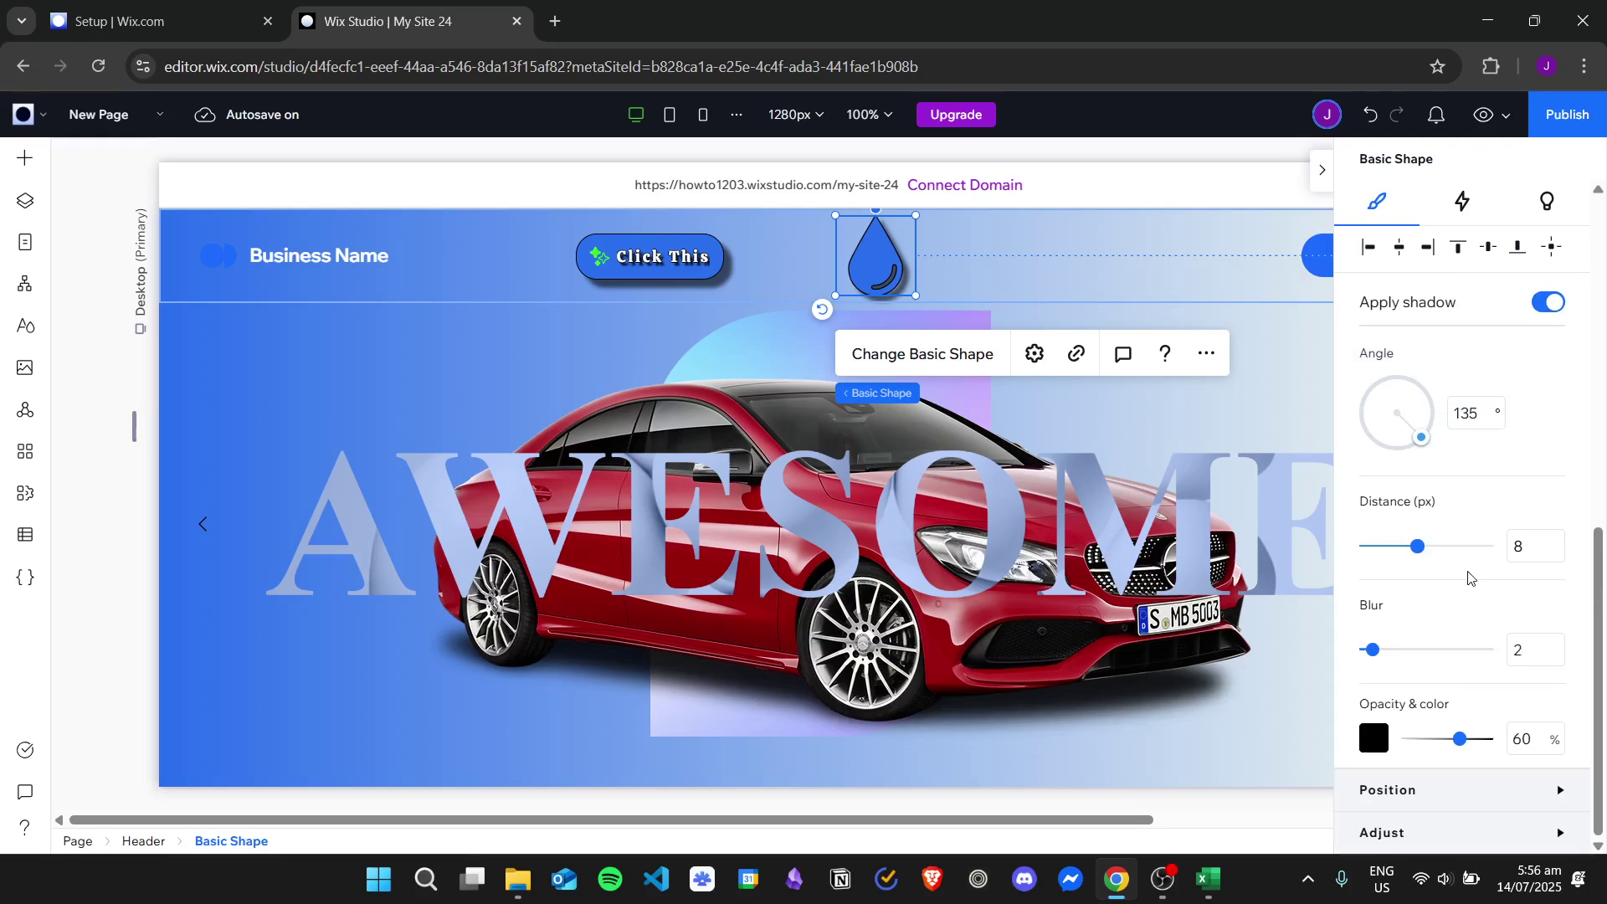
scroll(1480, 611, up, 8)
scroll(1480, 611, up, 3)
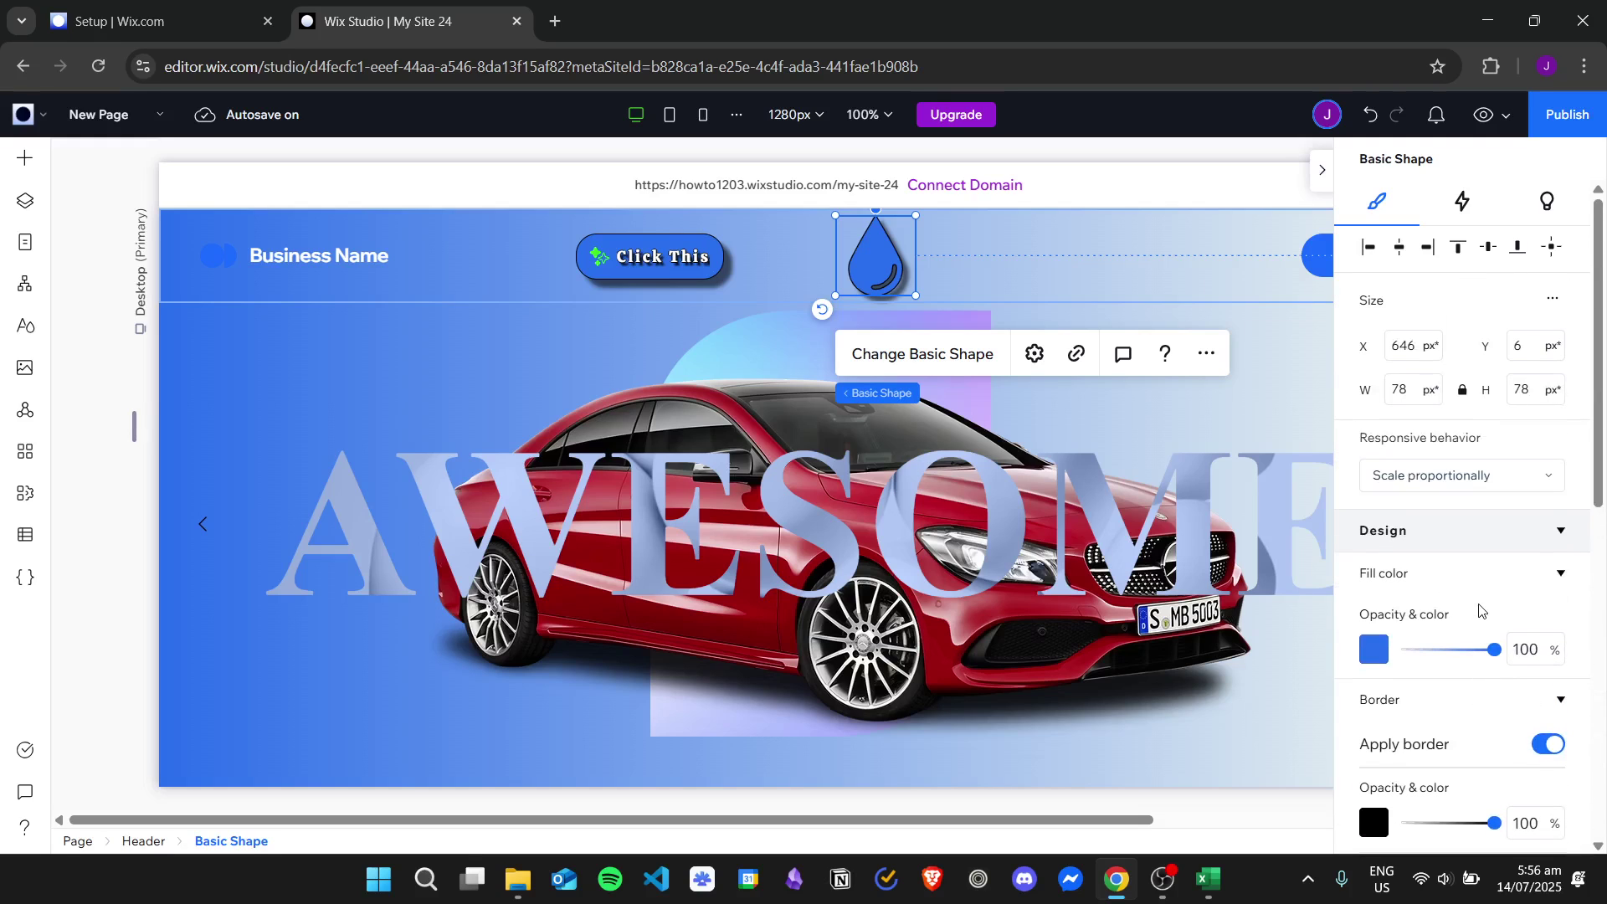
Add an on-click Expand animation to the drop shape itself and slightly increase the animation's scale
click(1456, 201)
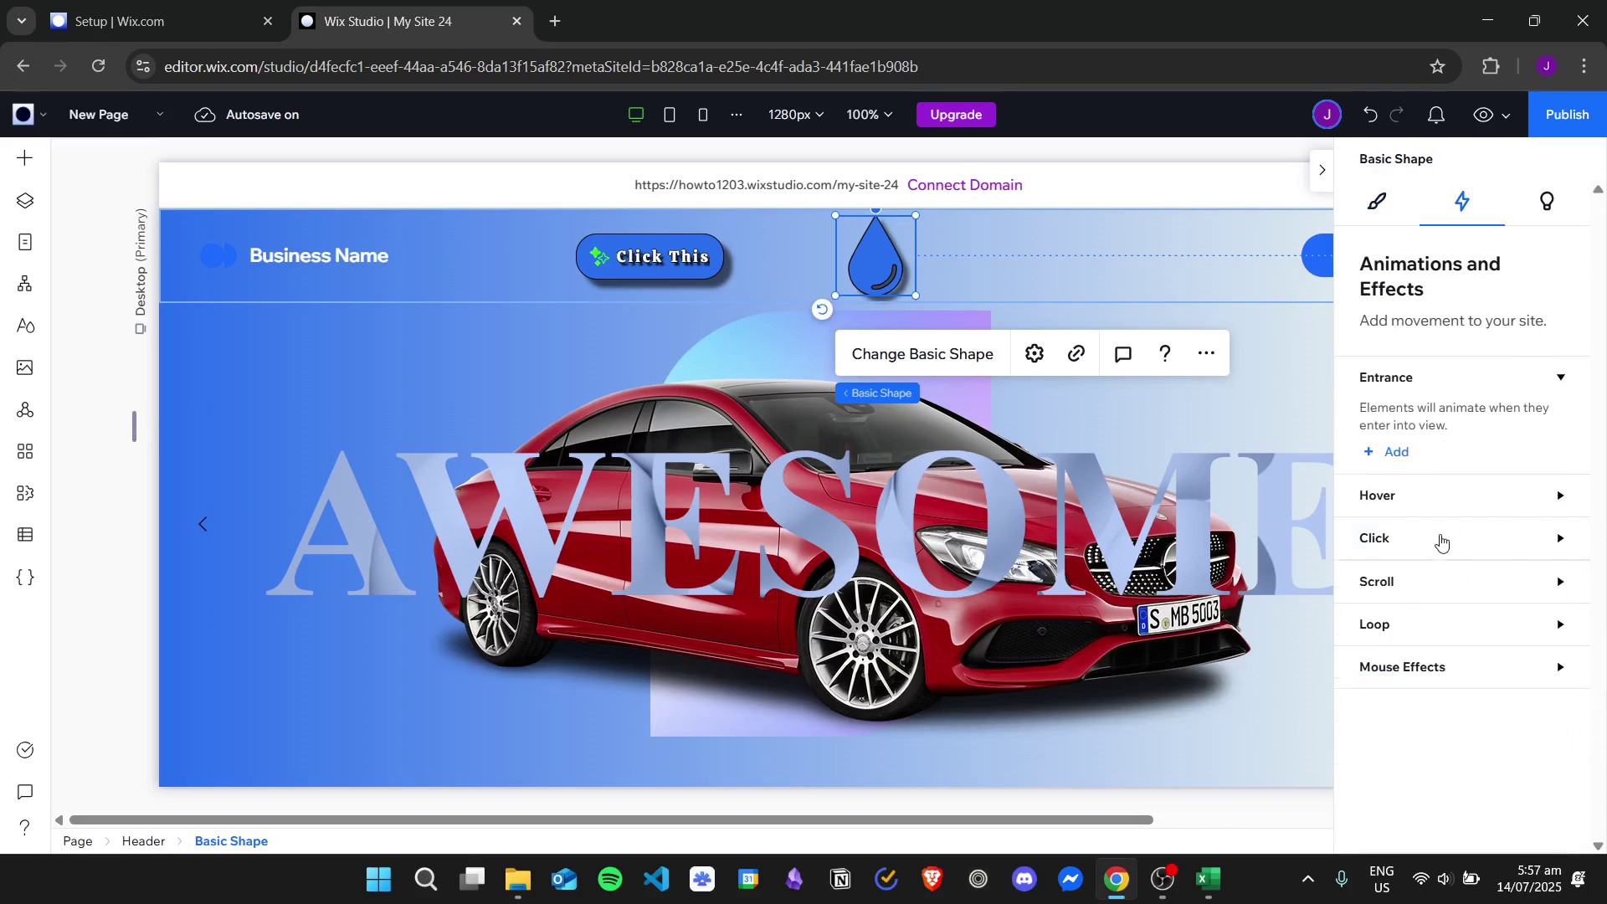
click(1440, 542)
click(1391, 616)
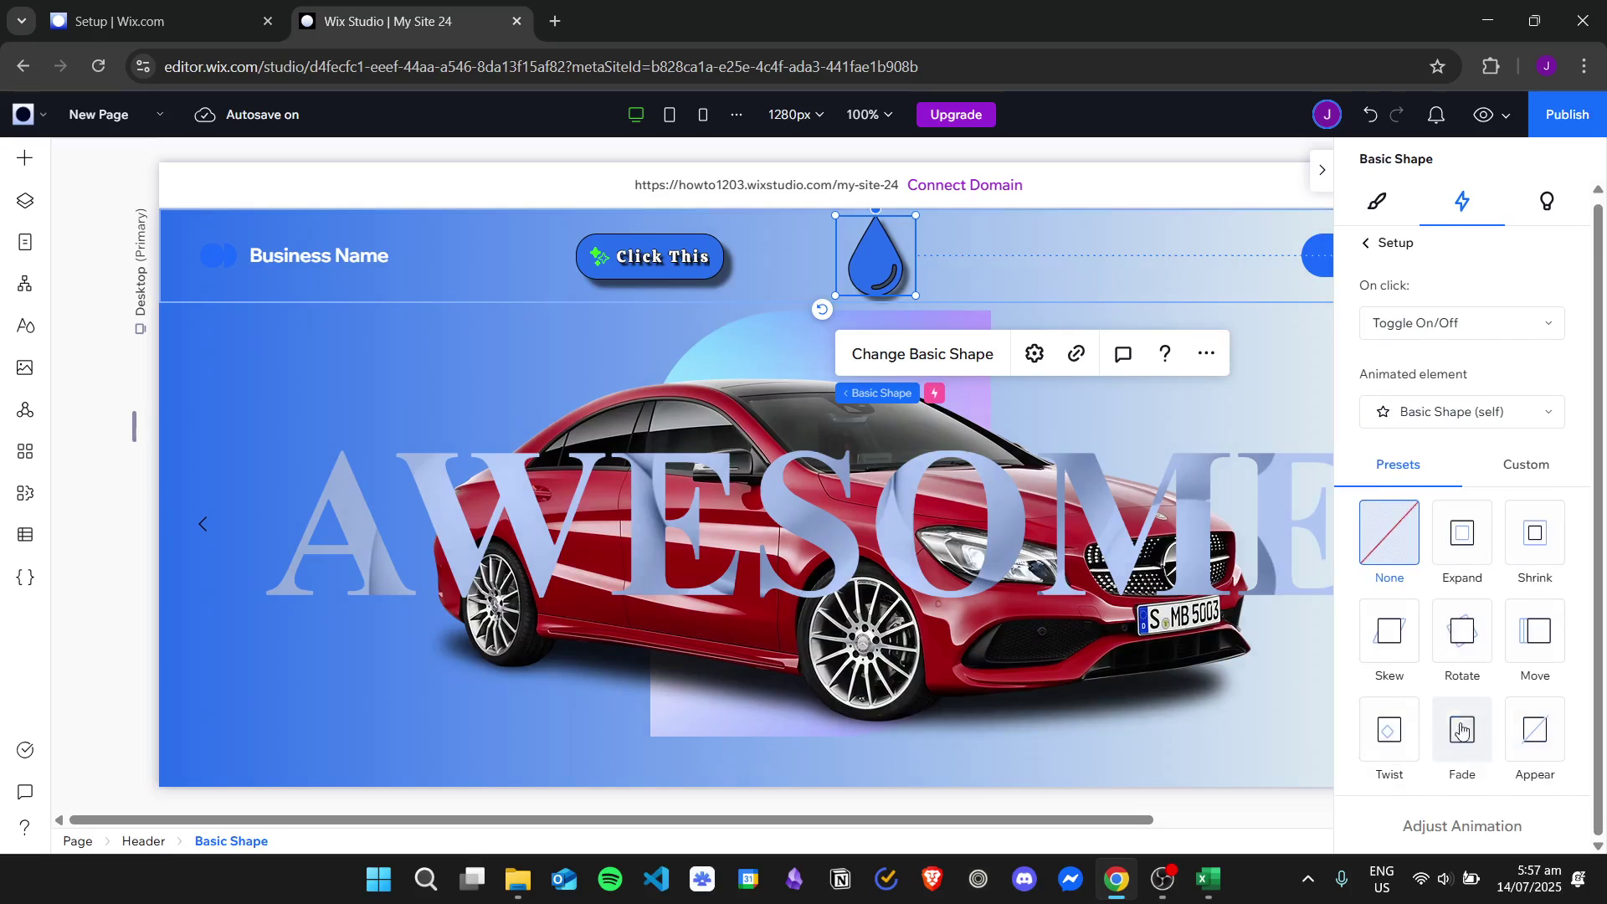
click(1464, 536)
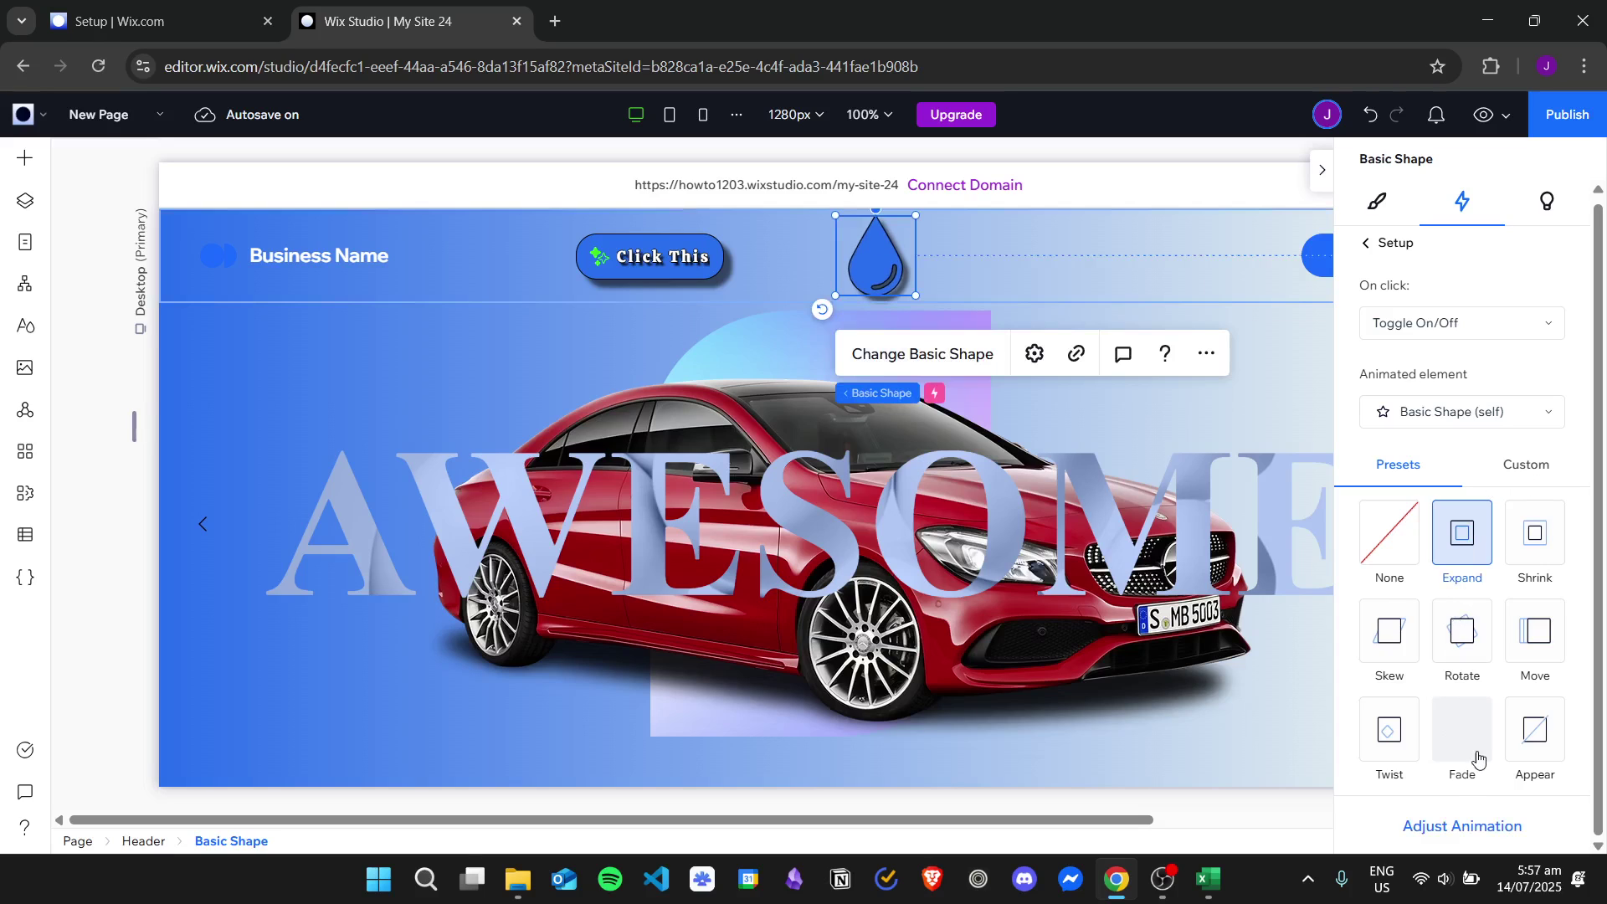
click(1466, 826)
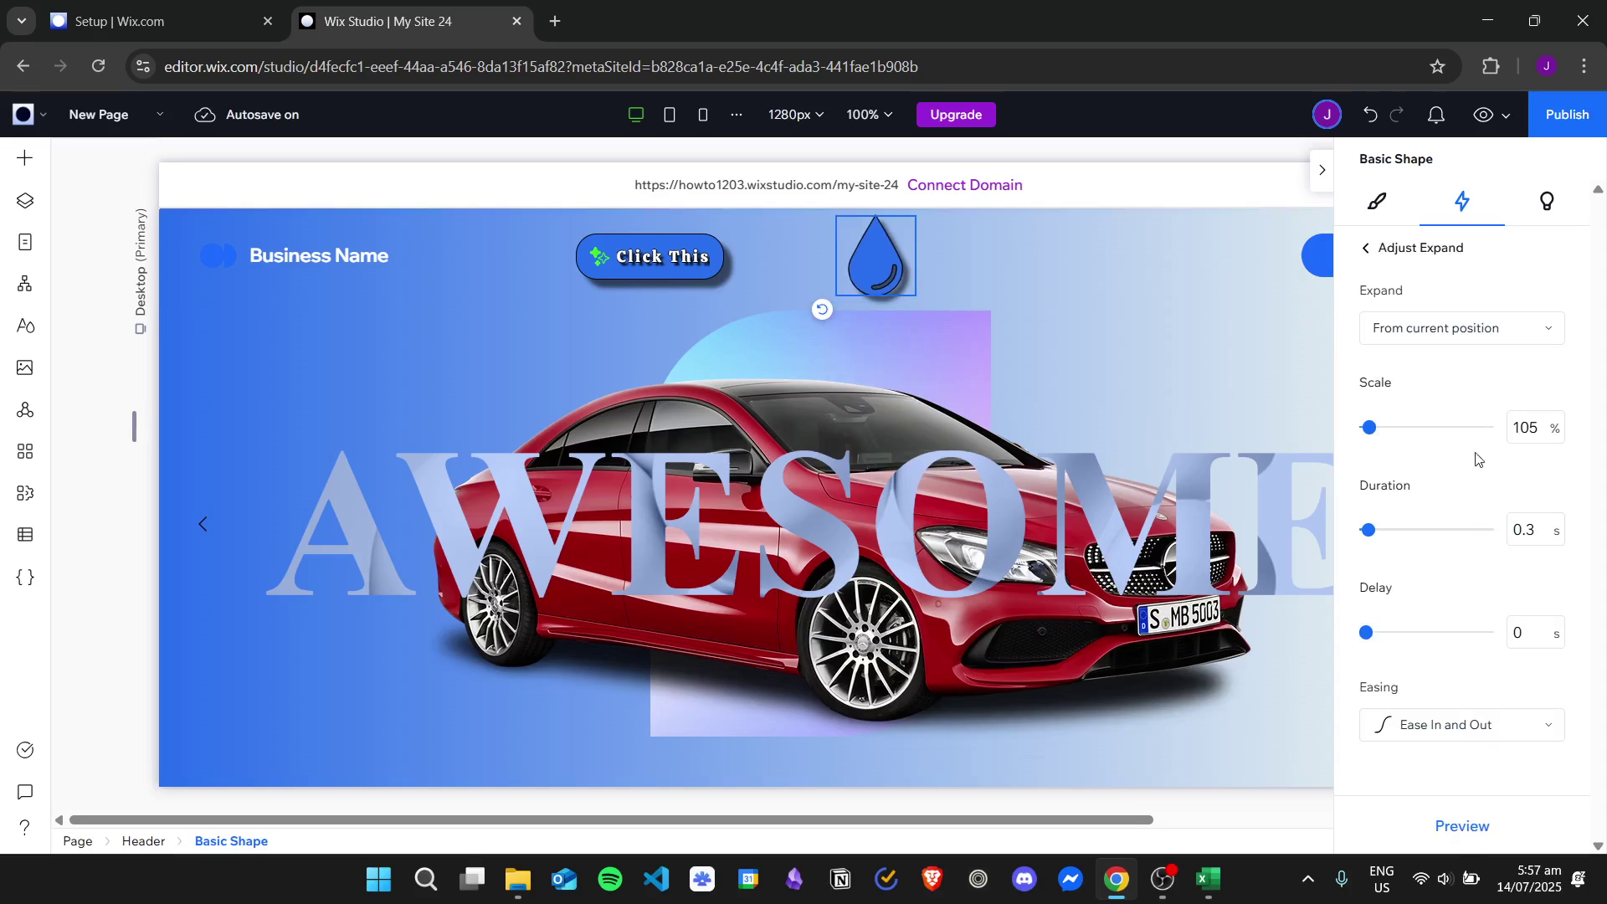
drag(1377, 431, 1382, 430)
Check the content suggestions for the shape, collapse the inspector and preview the site
click(1546, 201)
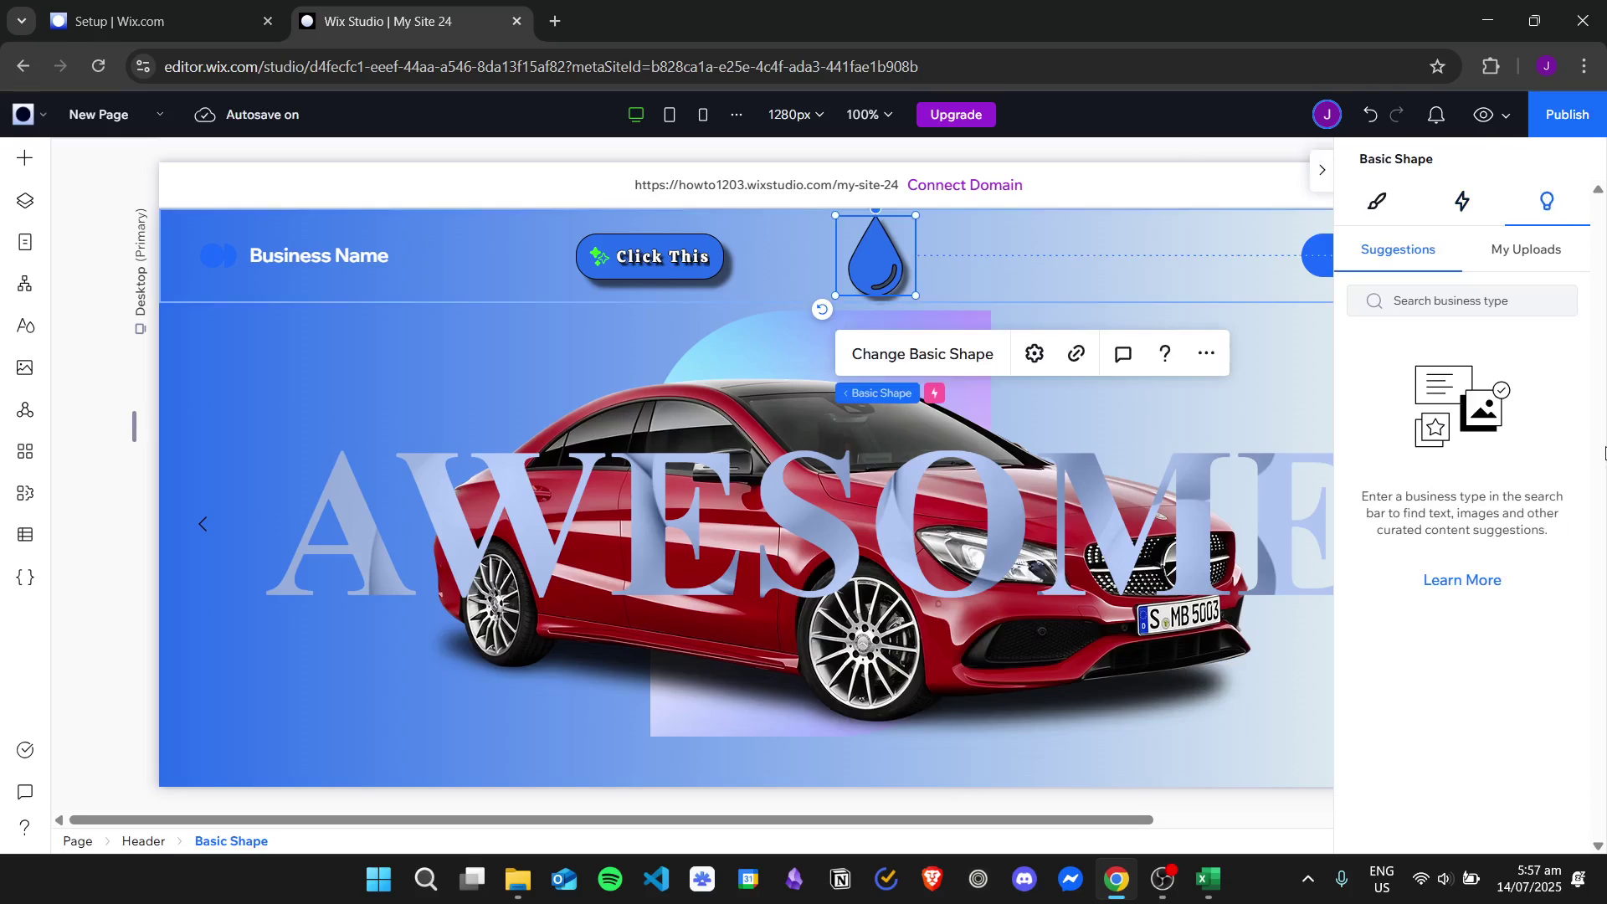
click(1454, 204)
click(1378, 204)
click(1322, 169)
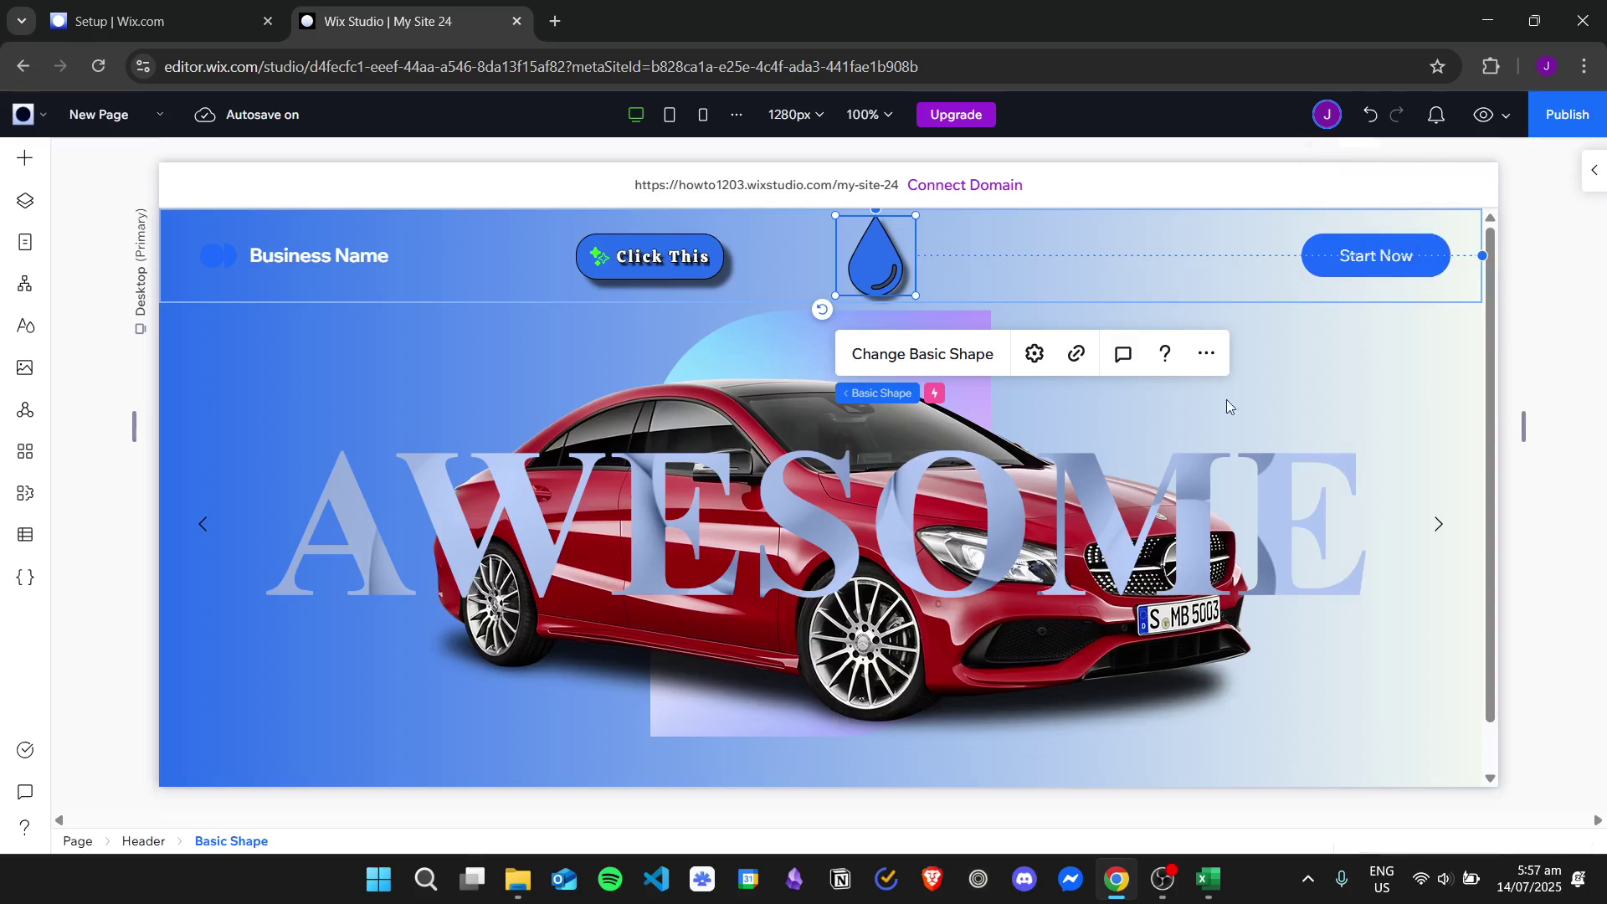
click(1480, 116)
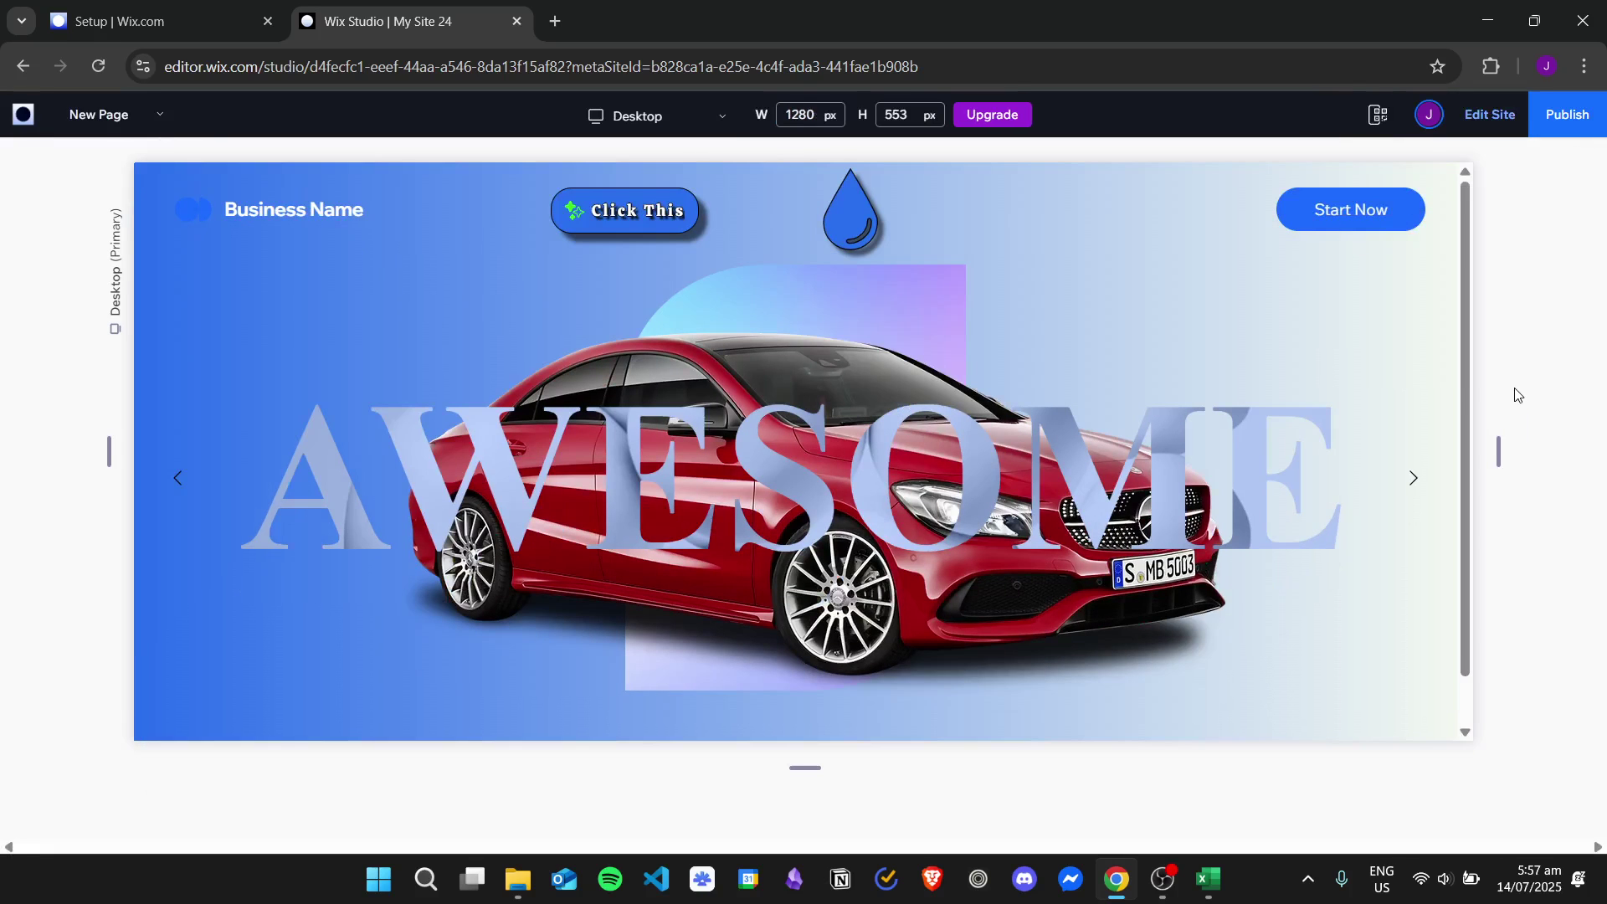